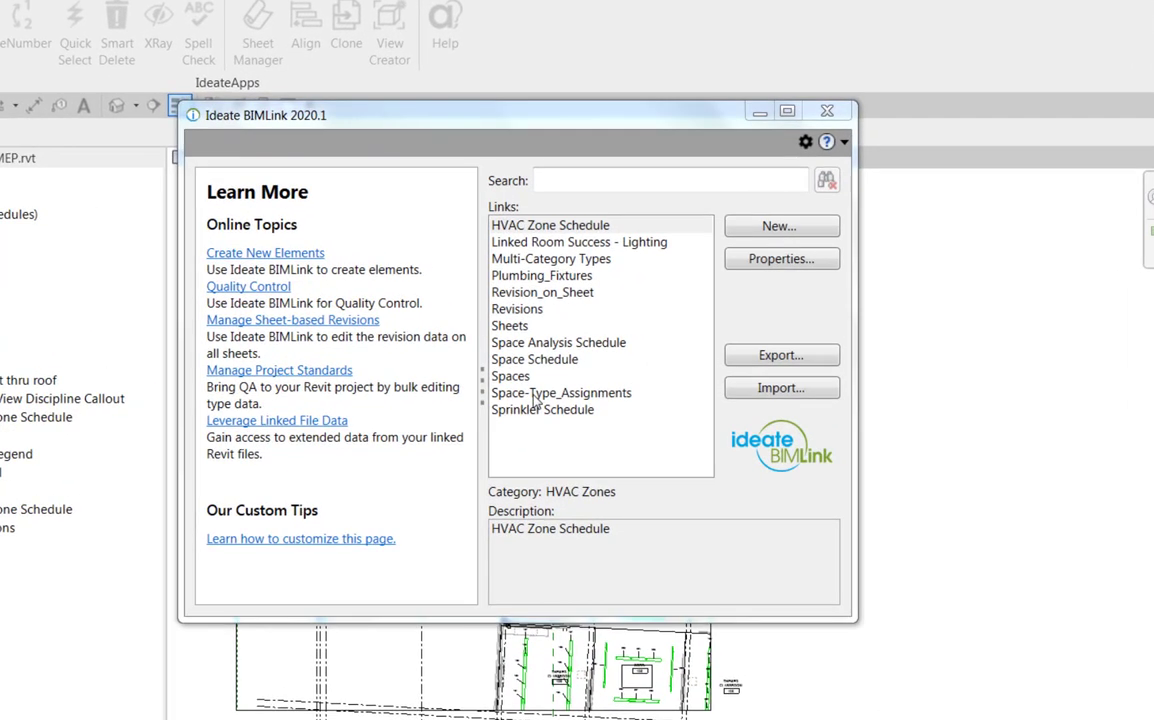
Create a new link from the 02 Sheets-Create_NEW sample in the Create Elements library folder
{"action": "left_click", "coordinate": [748, 226]}
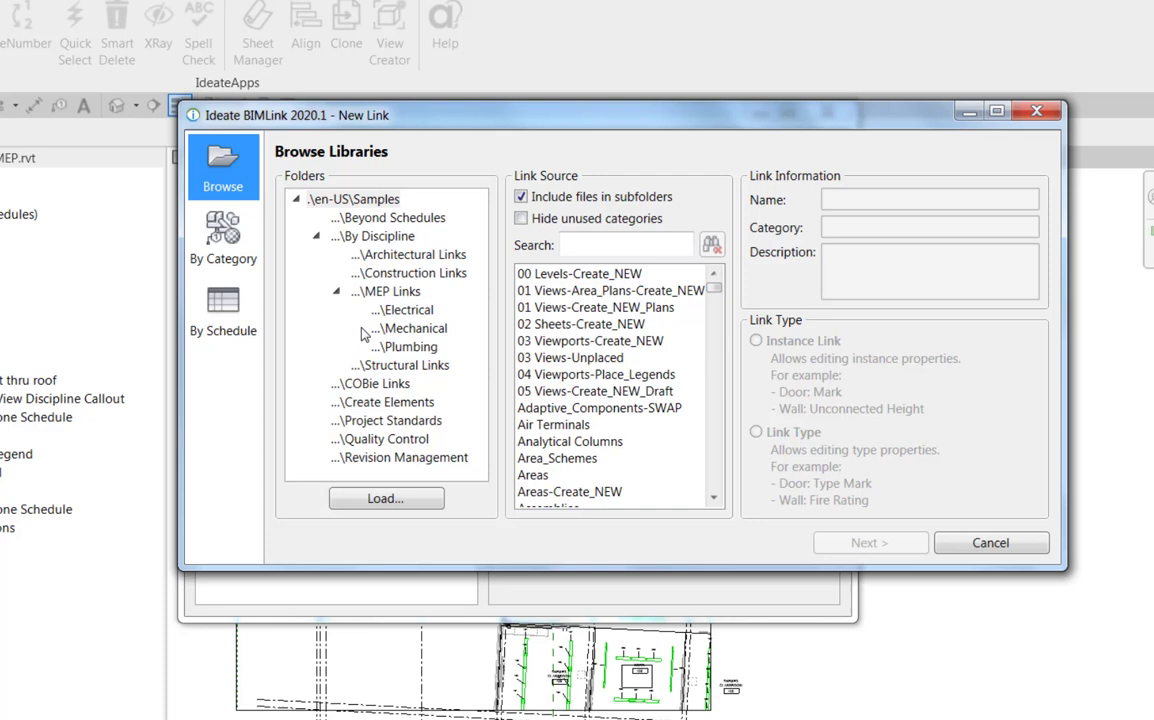
{"action": "left_click", "coordinate": [372, 402]}
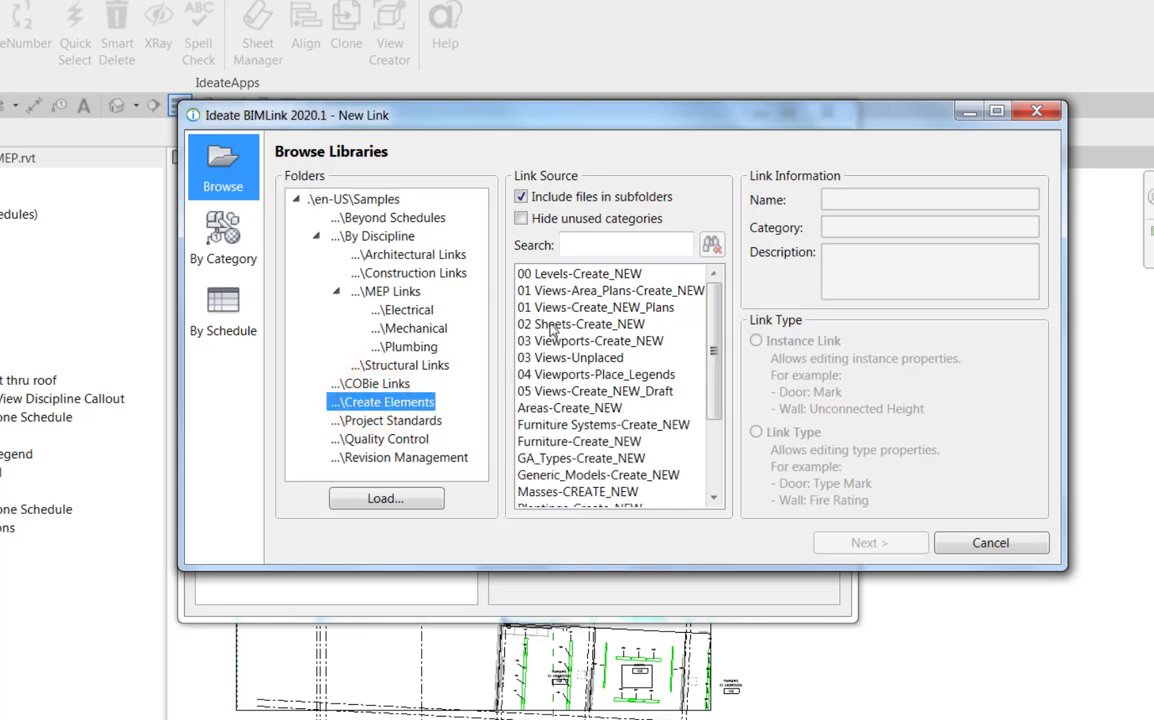
{"action": "left_click", "coordinate": [545, 324]}
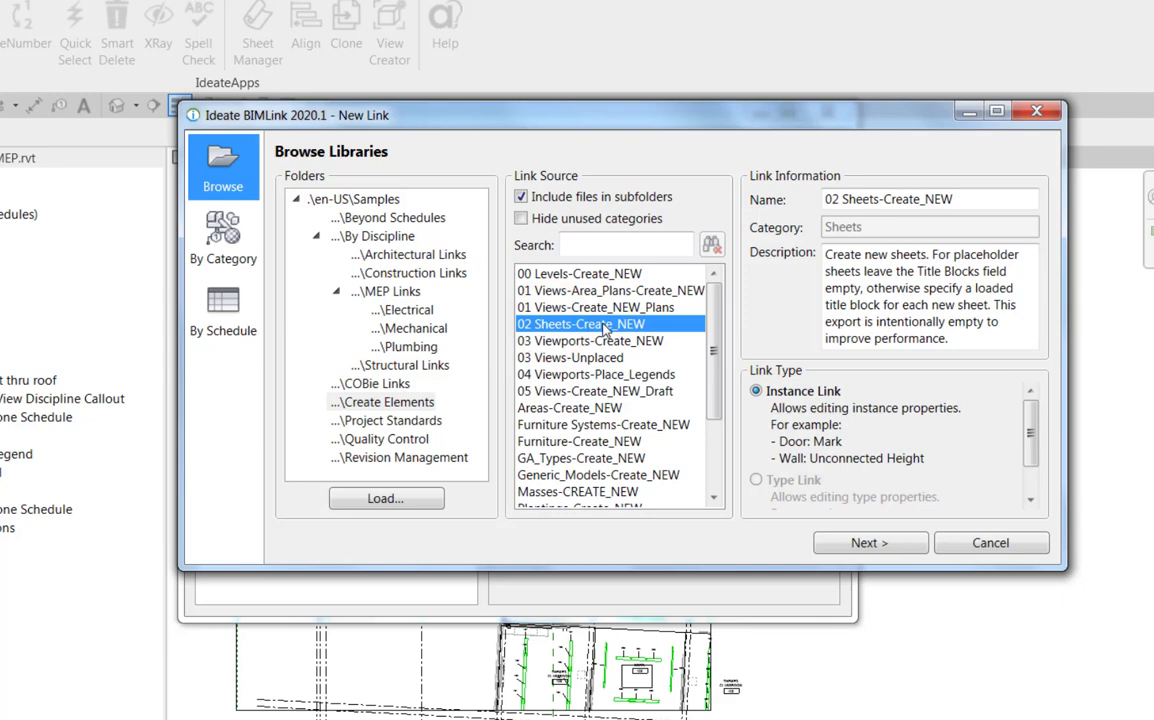
{"action": "left_click", "coordinate": [862, 542]}
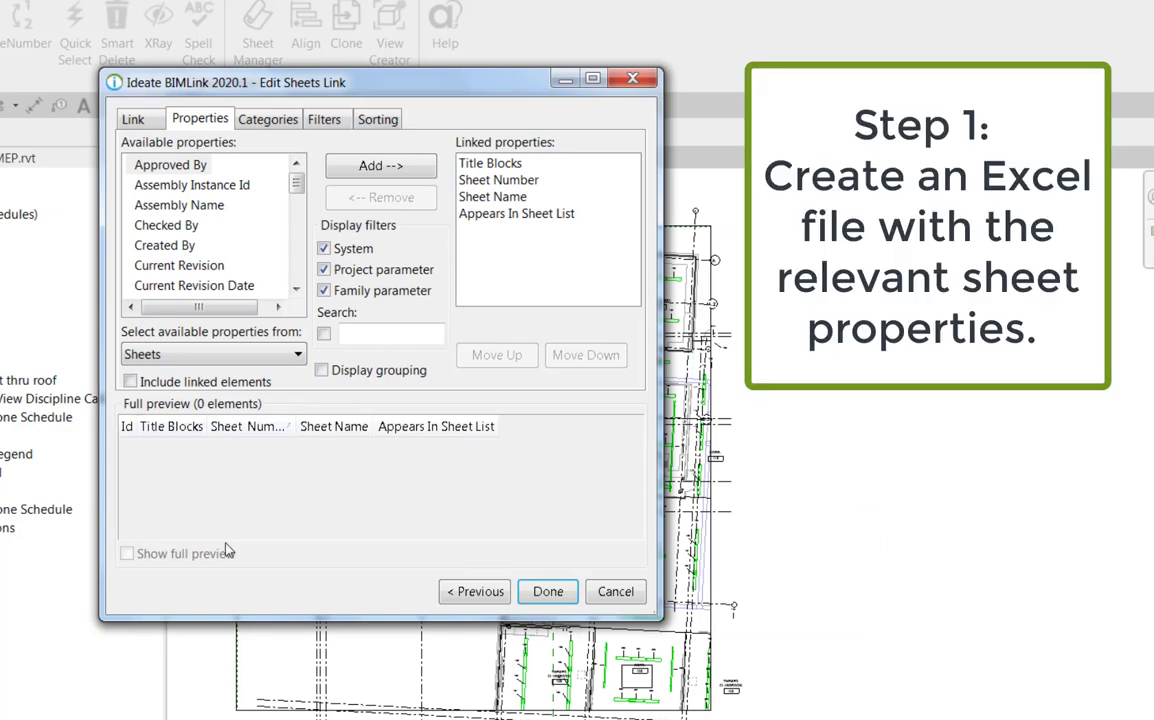
Remove the Sheet Number filter from the sheets link, add Sheet Type to its linked properties, and finish the link
{"action": "left_click", "coordinate": [324, 119]}
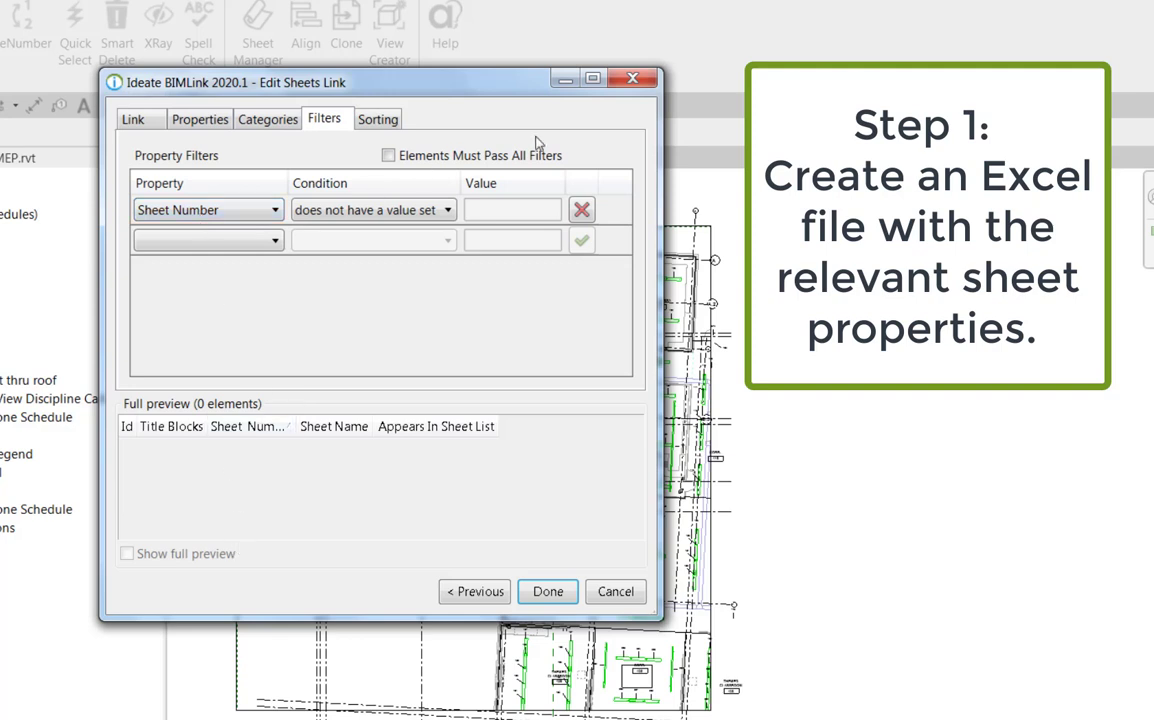
{"action": "left_click", "coordinate": [582, 210]}
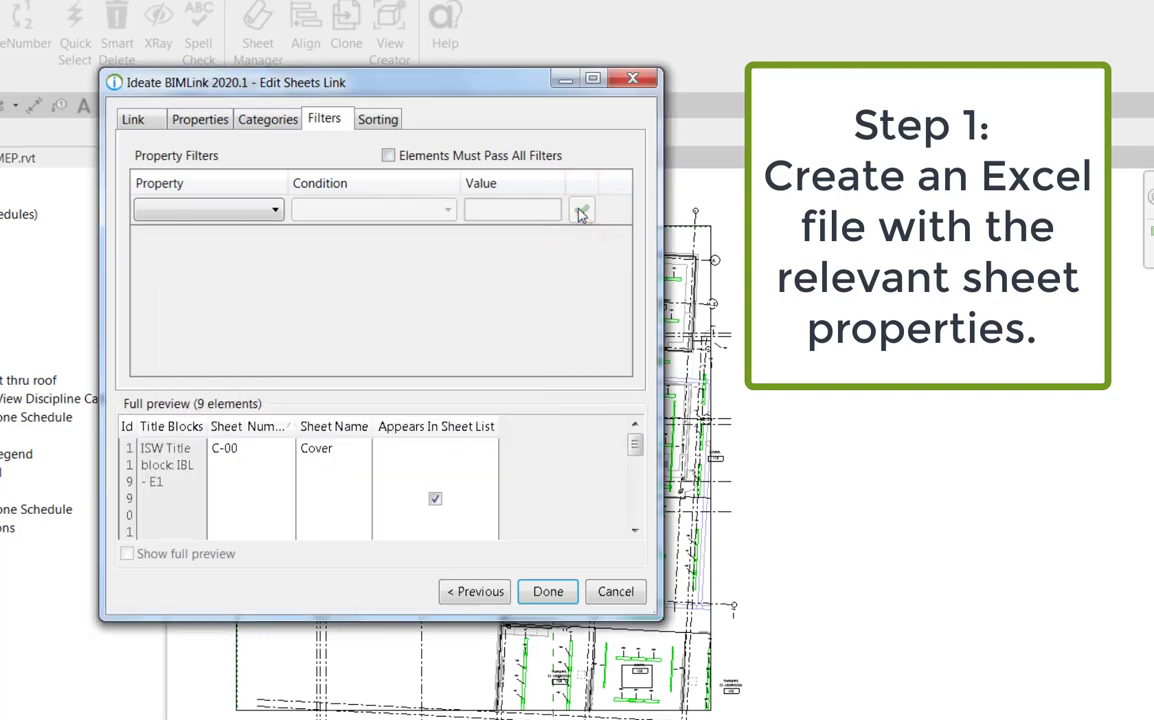
{"action": "left_click", "coordinate": [201, 120]}
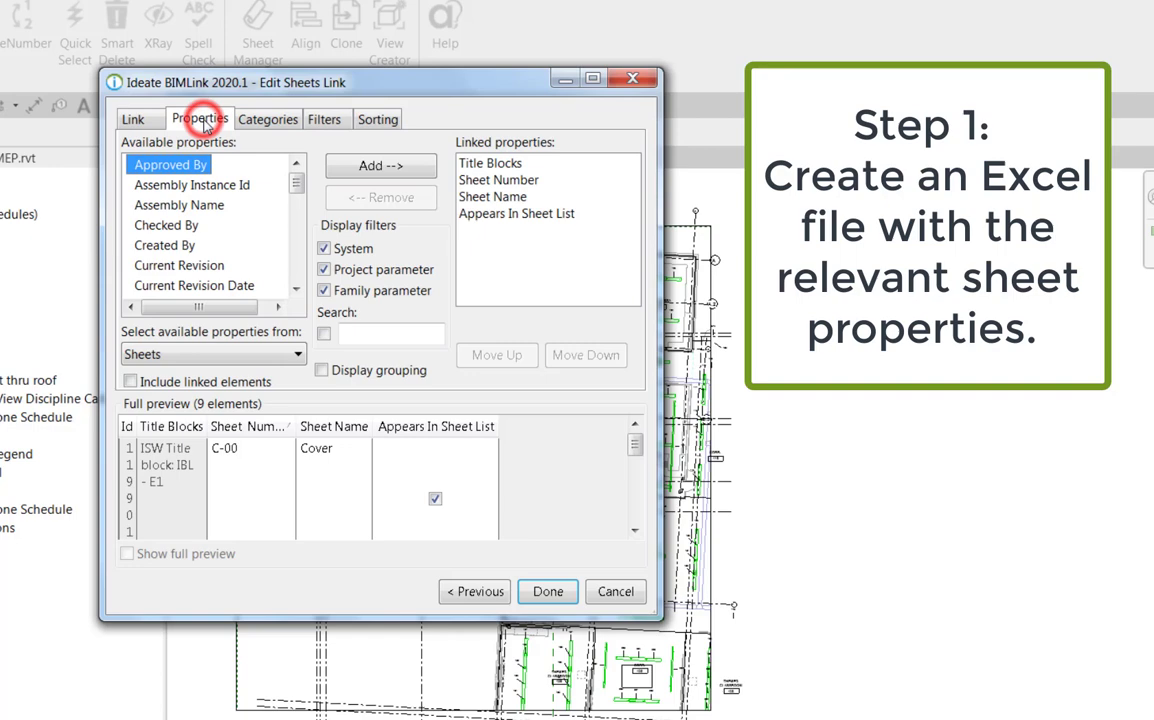
{"action": "left_click", "coordinate": [324, 249]}
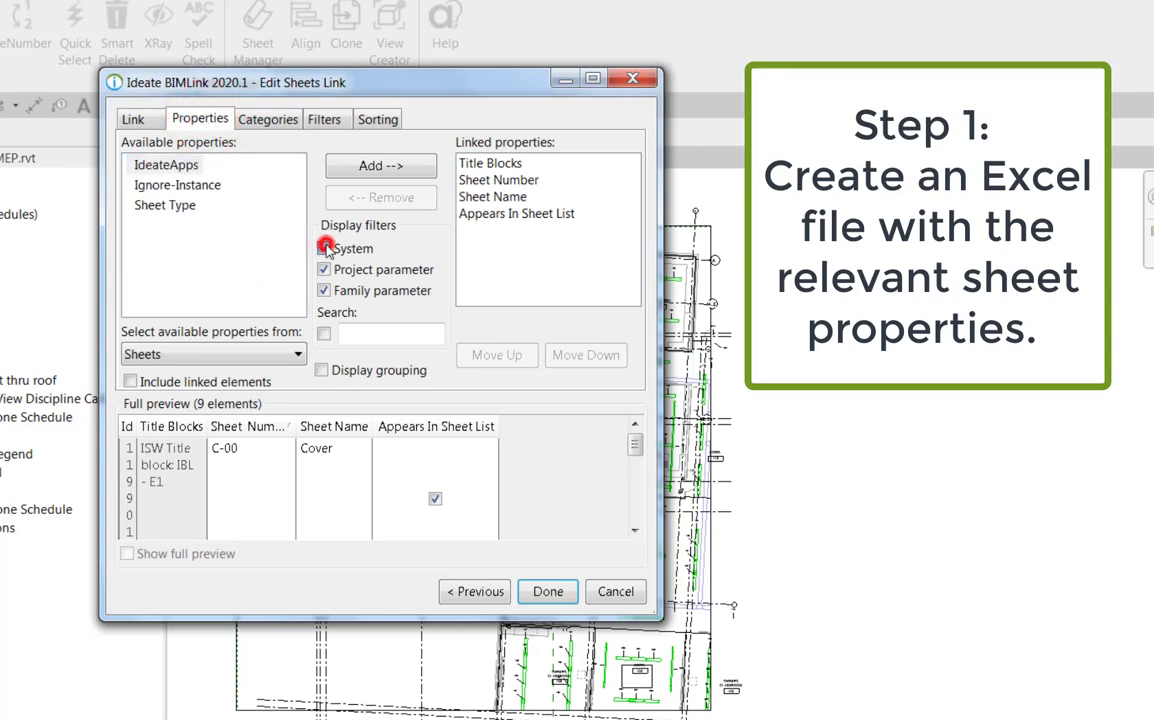
{"action": "left_click", "coordinate": [168, 205]}
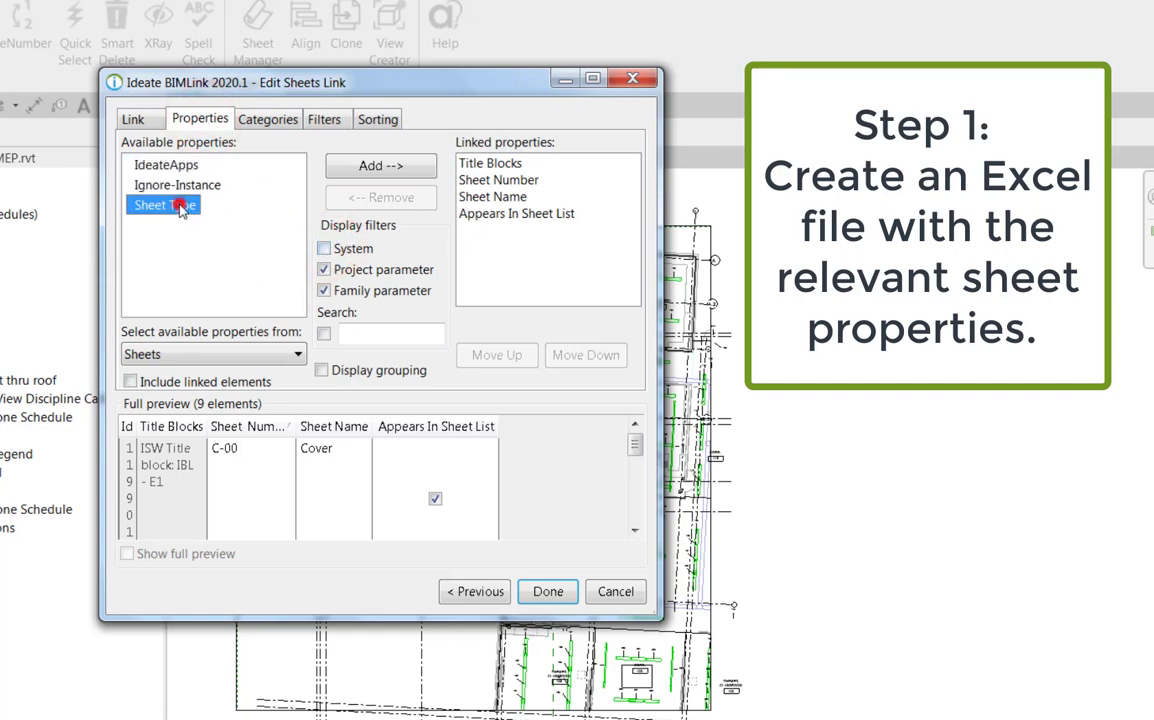
{"action": "left_click", "coordinate": [376, 167]}
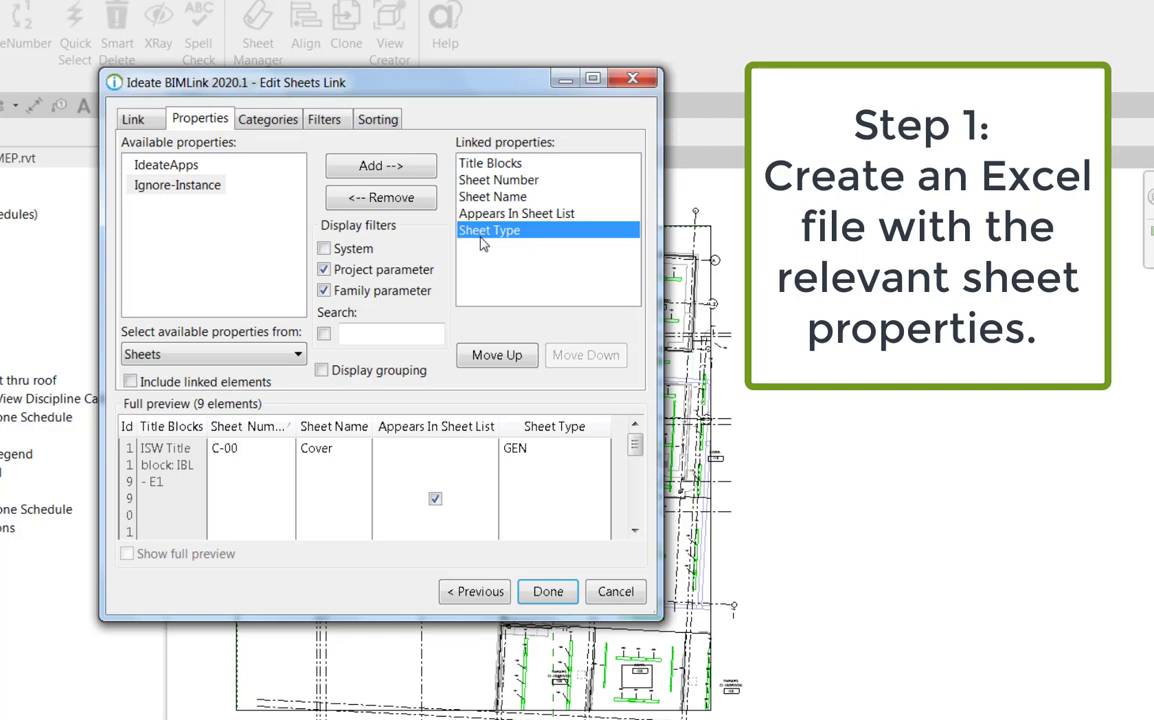
{"action": "left_click", "coordinate": [548, 591]}
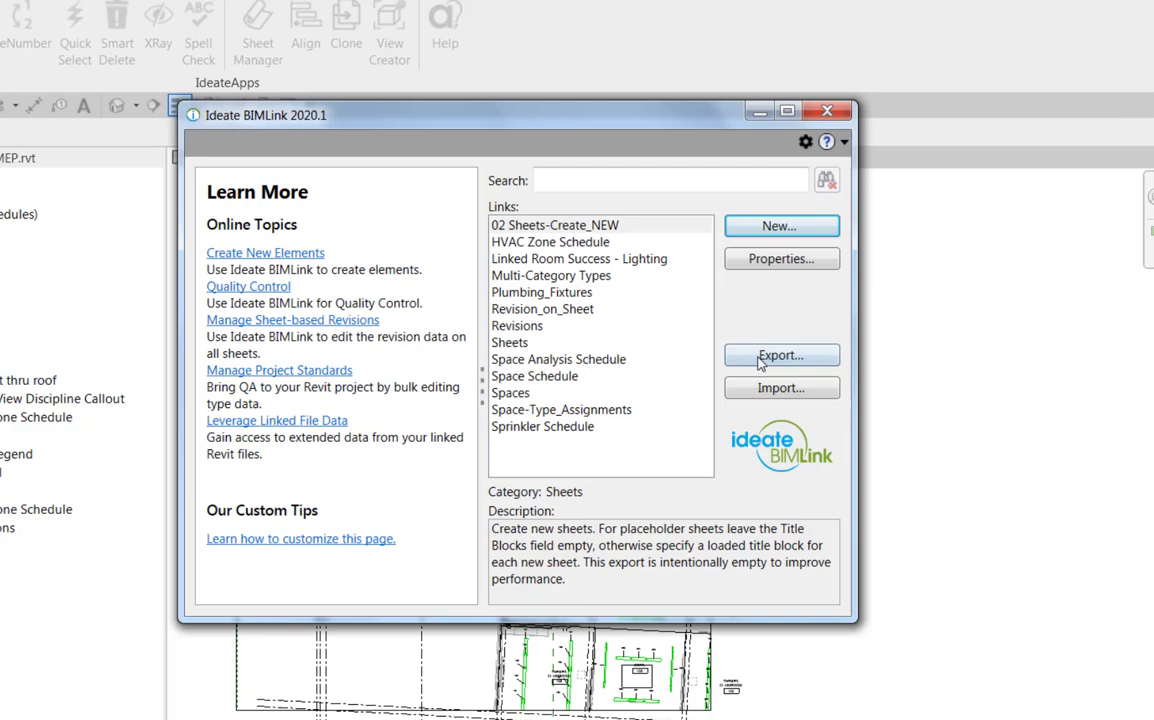
Export the 02 Sheets-Create_NEW link to the Excel file 02 Sheets-Create_NEW.xlsx and open the workbook
{"action": "left_click", "coordinate": [756, 355]}
{"action": "left_click", "coordinate": [1030, 673]}
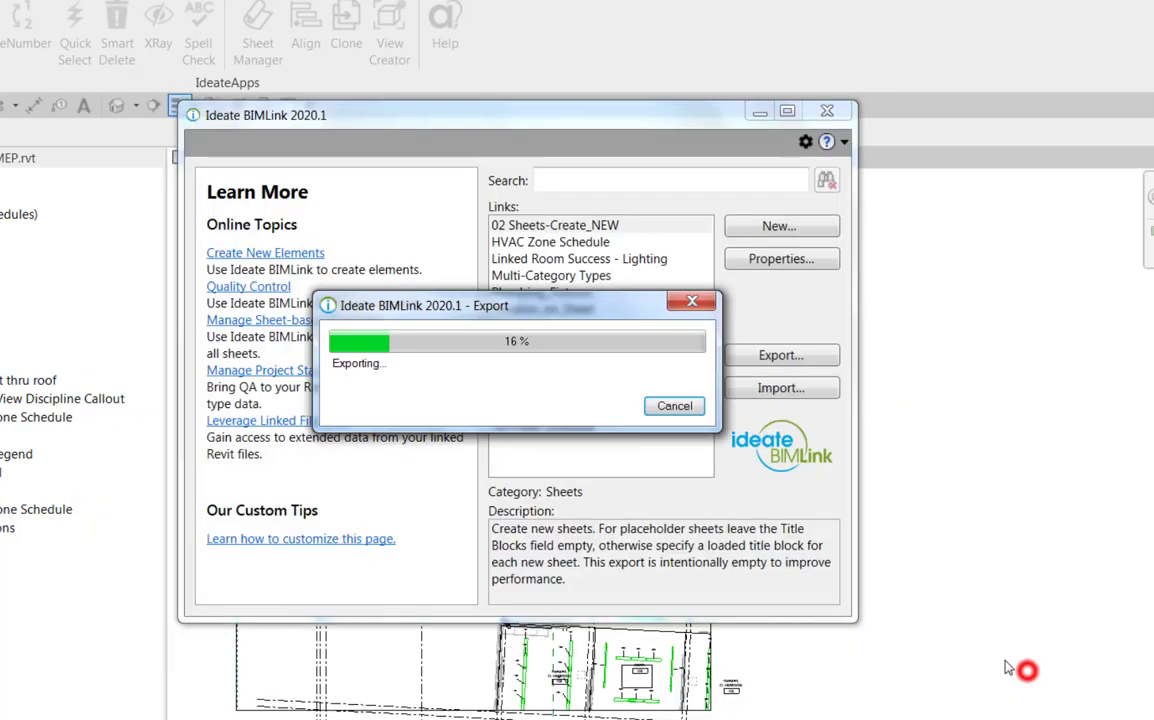
{"action": "left_click", "coordinate": [611, 410]}
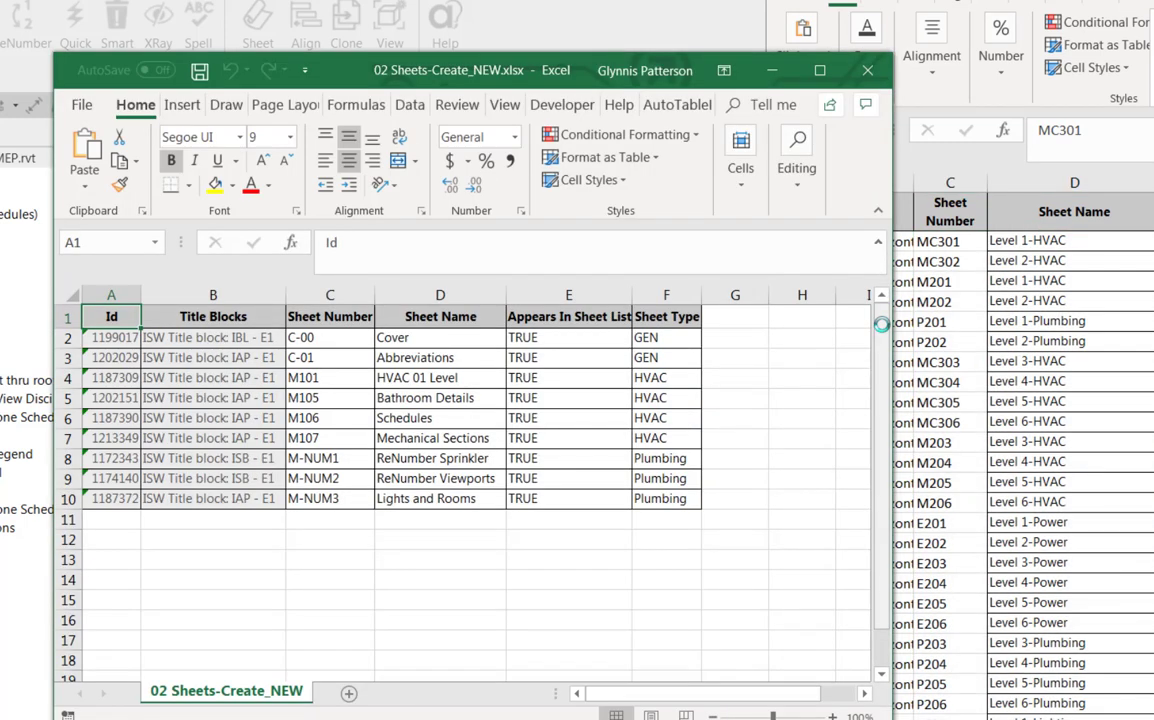
{"action": "left_click", "coordinate": [650, 560]}
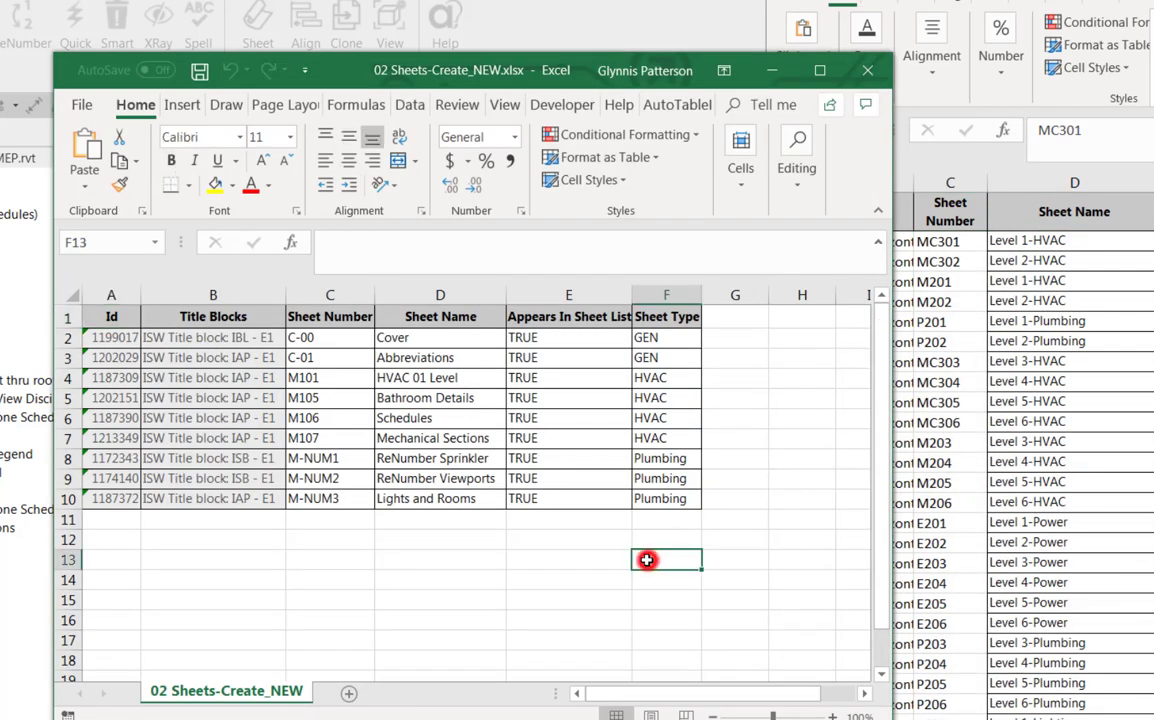
{"action": "left_click_drag", "start_coordinate": [116, 337], "coordinate": [675, 499]}
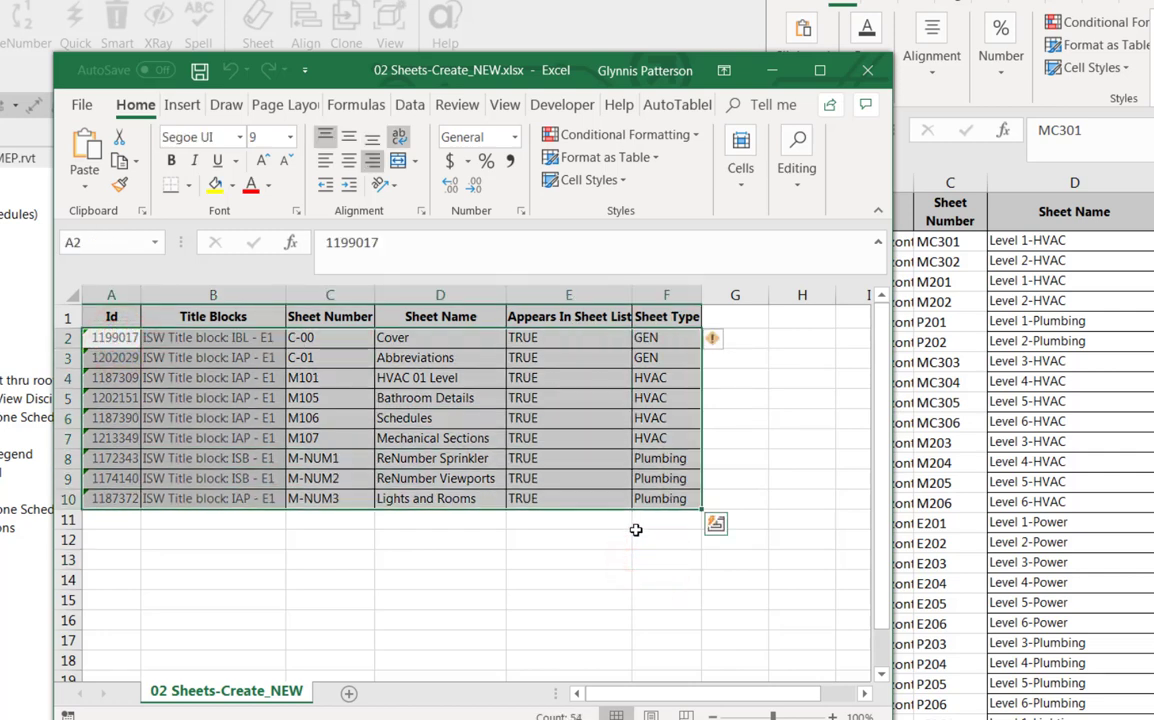
{"action": "left_click", "coordinate": [1081, 513]}
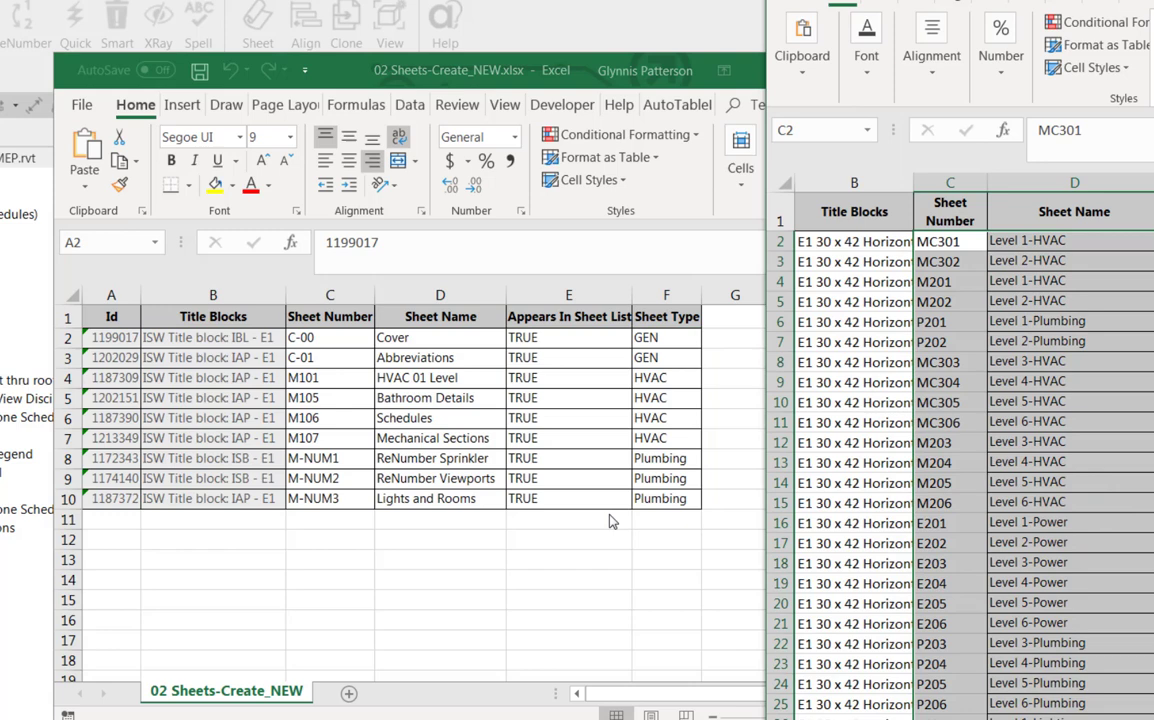
{"action": "left_click", "coordinate": [612, 546]}
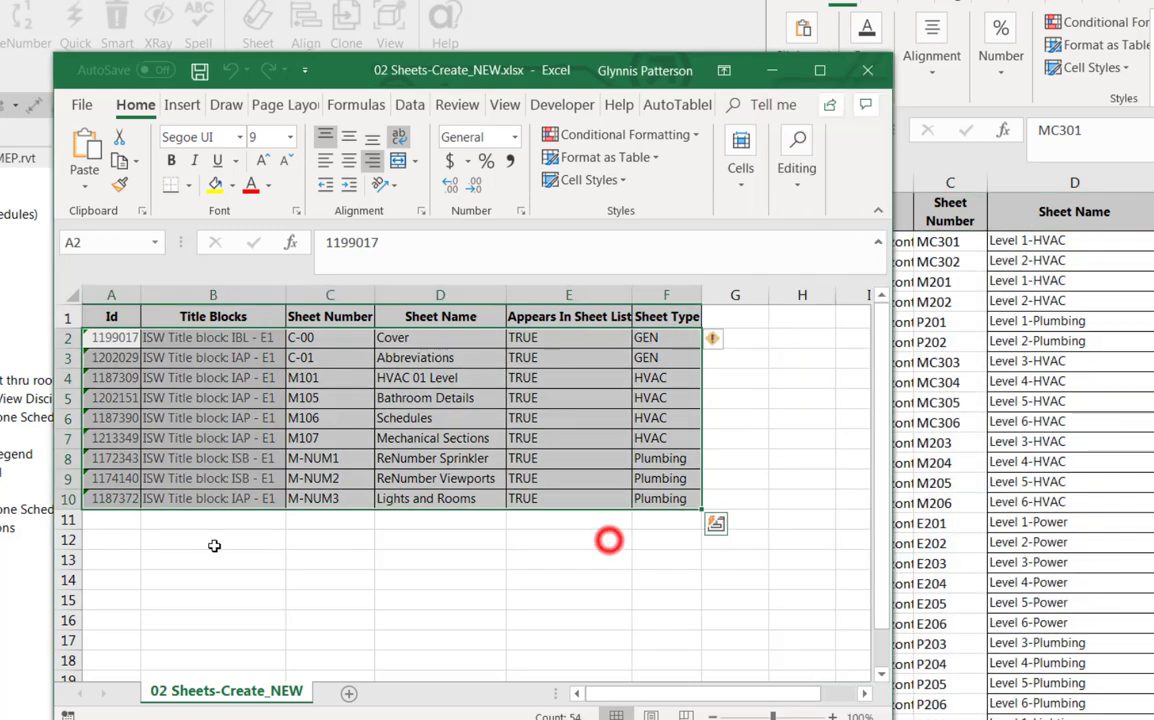
Enter NEW as the Id in cell A11, the first empty row below the exported sheets
{"action": "left_click", "coordinate": [122, 520]}
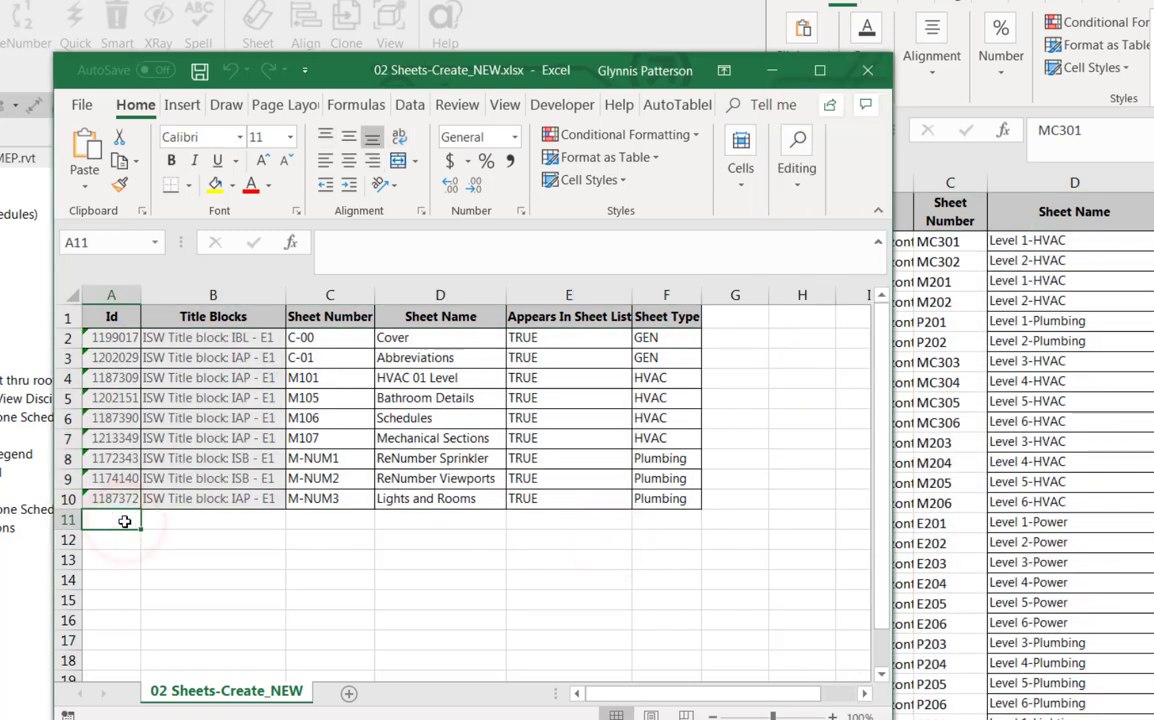
{"action": "type", "text": "NEW"}
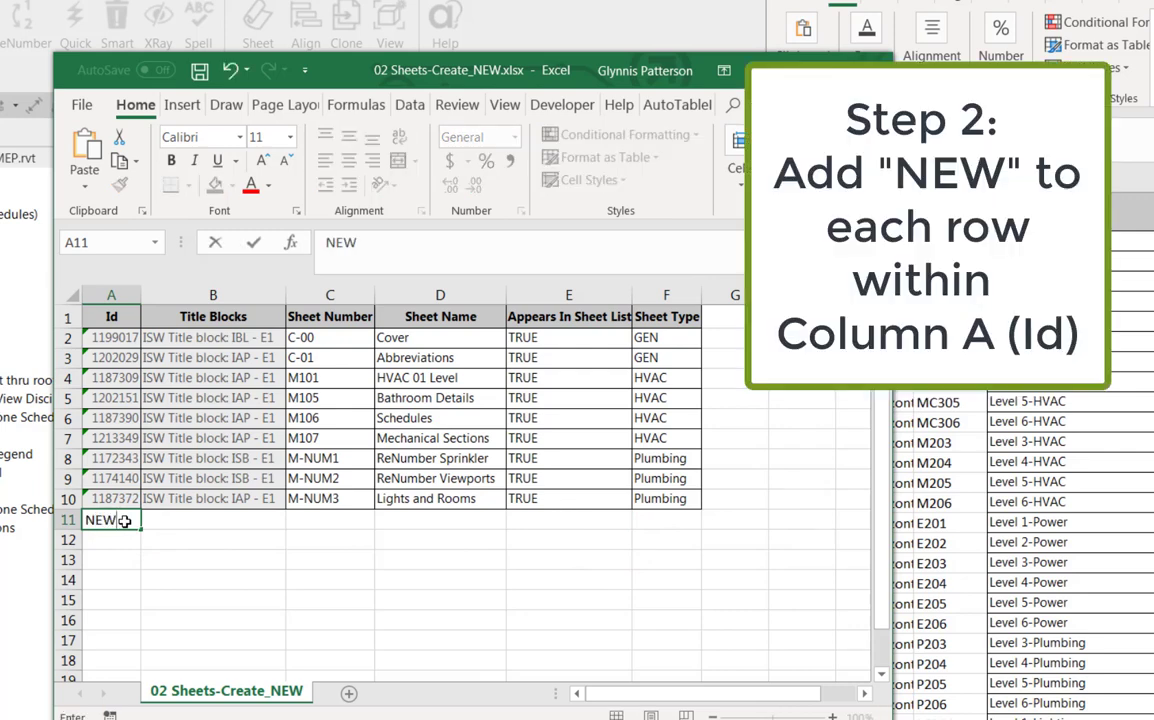
{"action": "key", "text": "Tab"}
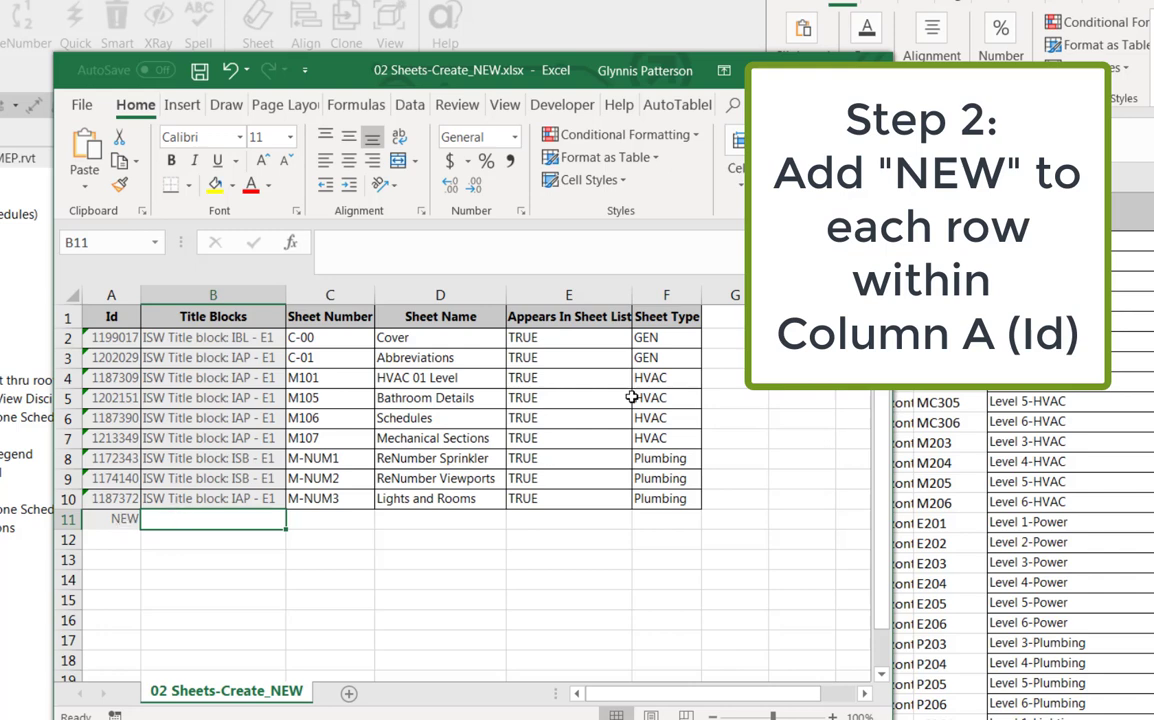
Copy the sheet numbers and names from the other workbook and paste them as values starting at cell C11
{"action": "left_click", "coordinate": [304, 519]}
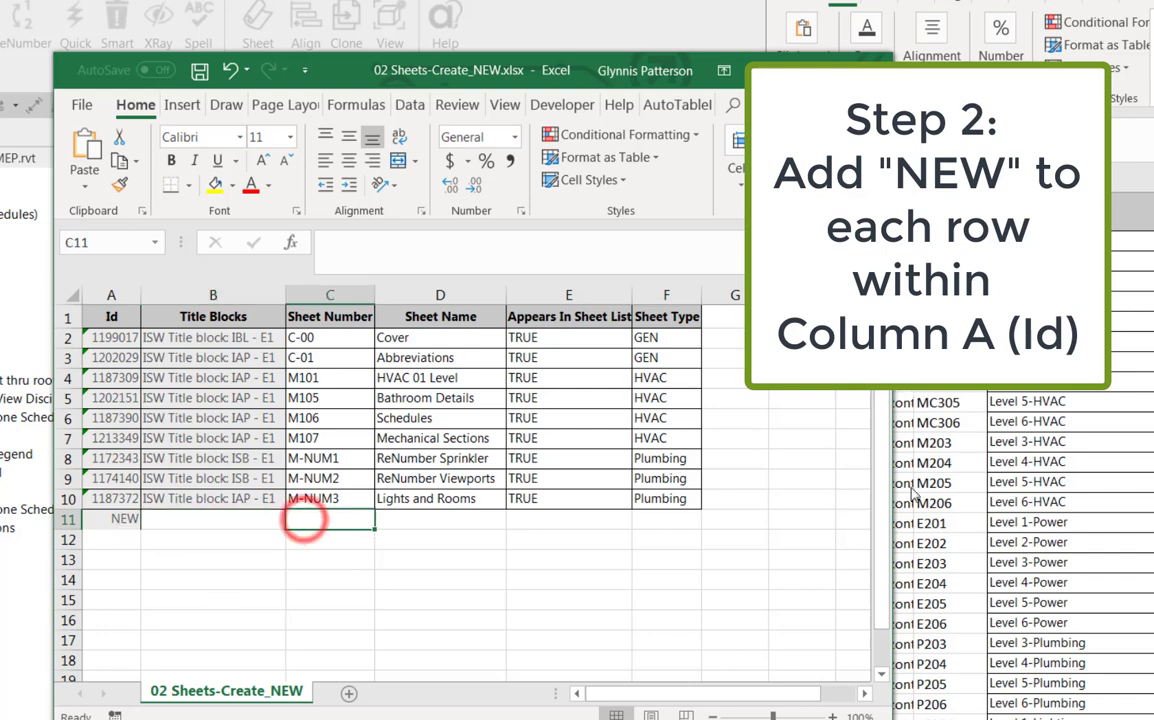
{"action": "left_click", "coordinate": [975, 472]}
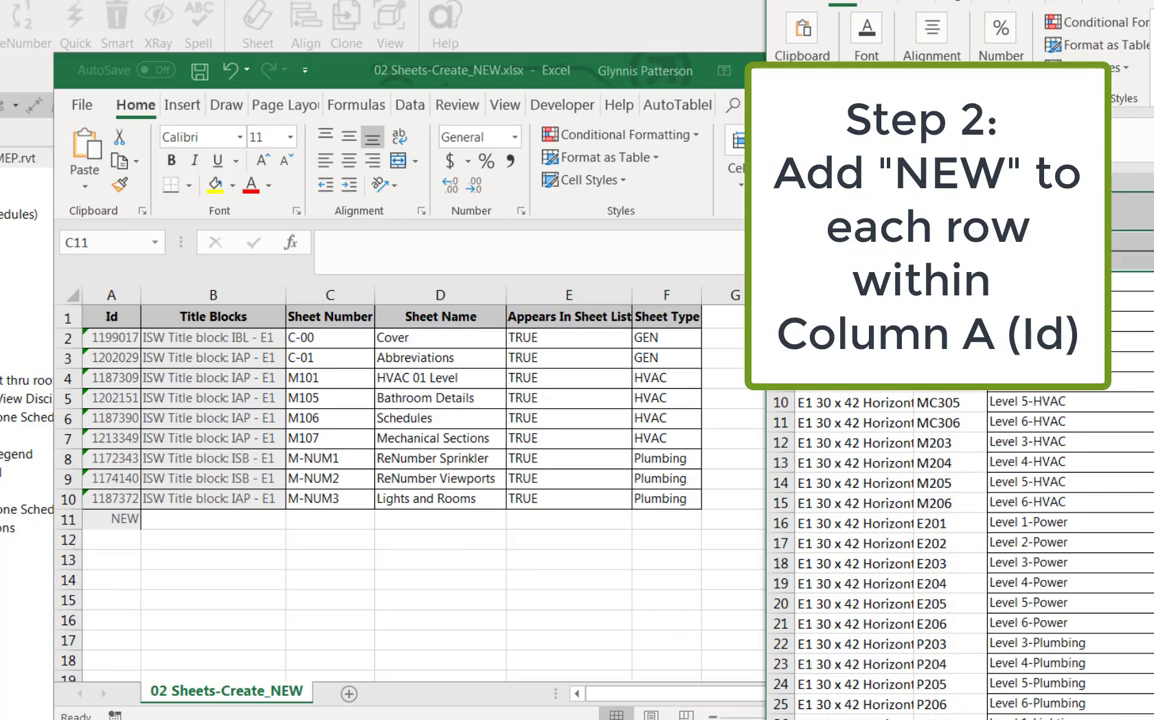
{"action": "left_click_drag", "start_coordinate": [1000, 300], "coordinate": [1000, 705]}
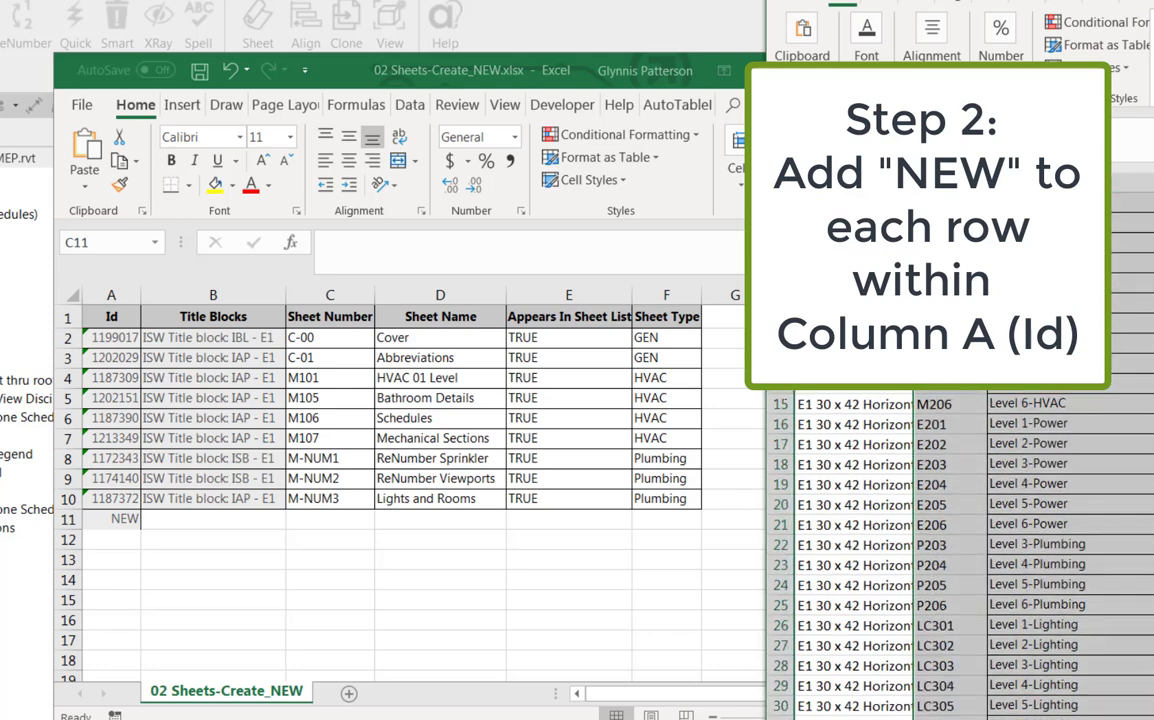
{"action": "key", "text": "ctrl+c"}
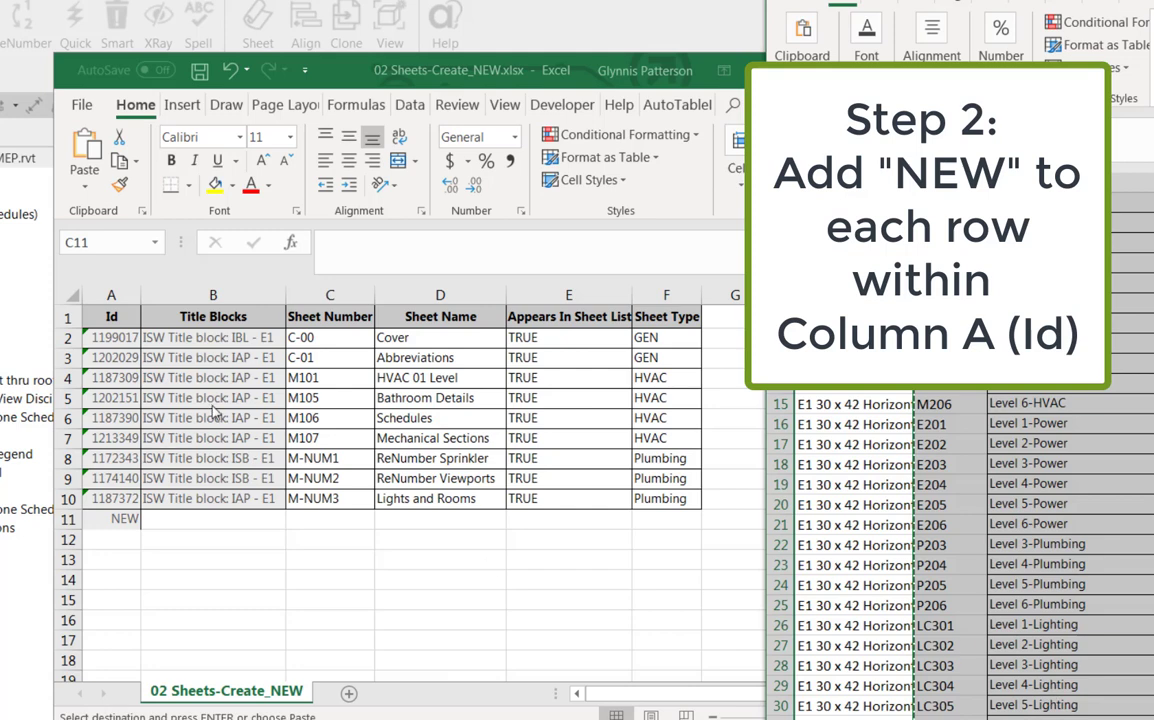
{"action": "left_click", "coordinate": [300, 337]}
{"action": "left_click", "coordinate": [318, 523]}
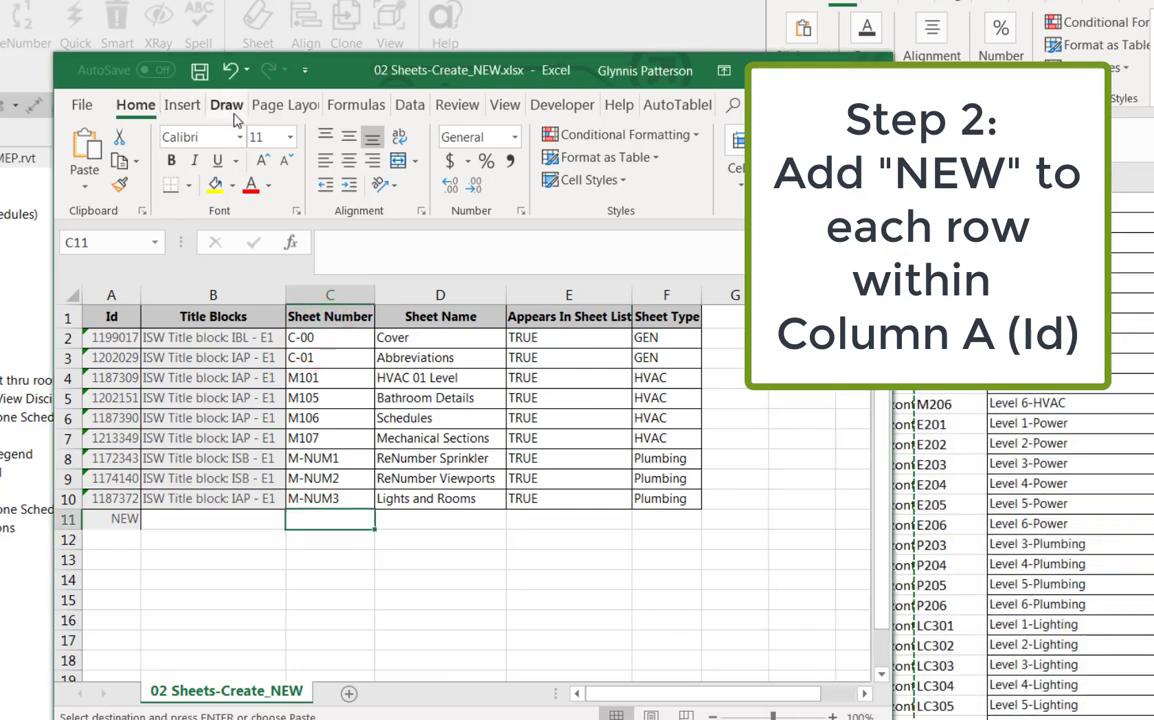
{"action": "left_click", "coordinate": [84, 190]}
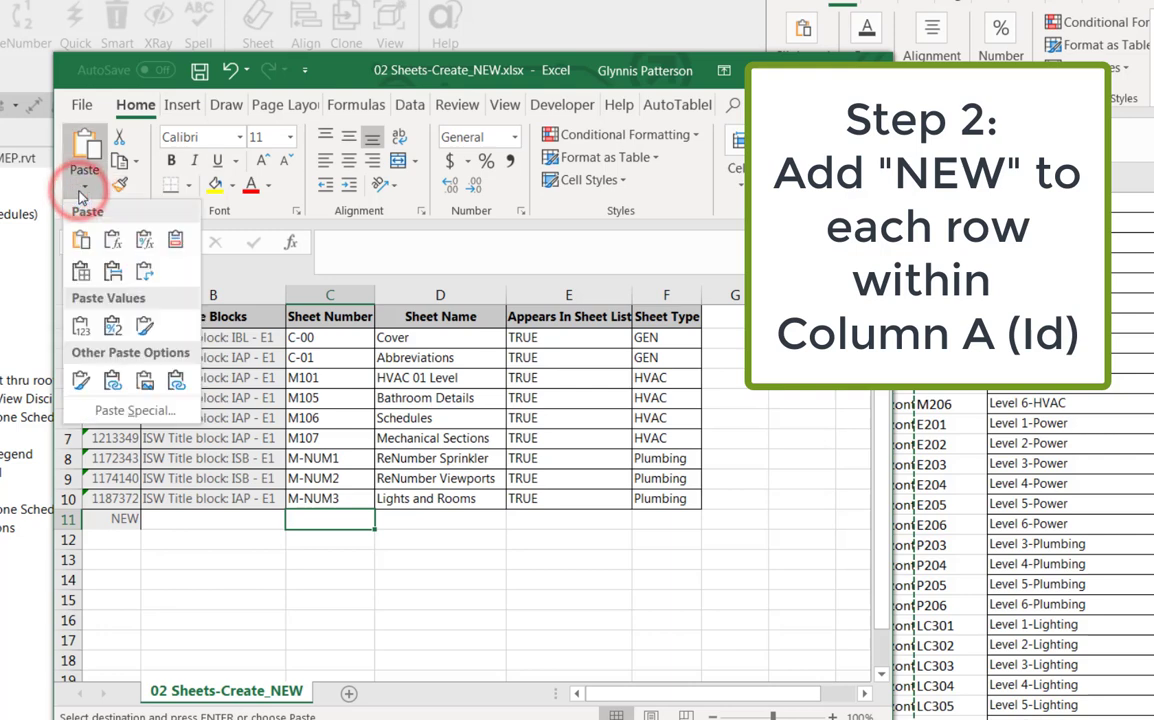
{"action": "left_click", "coordinate": [81, 327]}
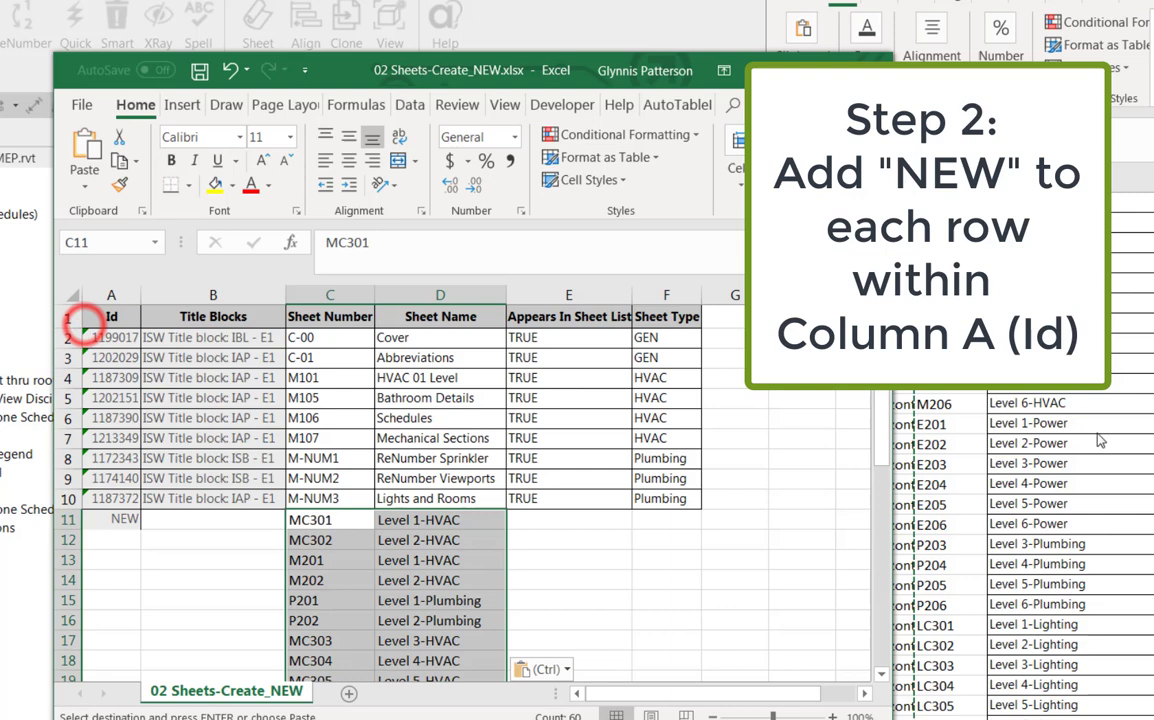
{"action": "left_click", "coordinate": [405, 572]}
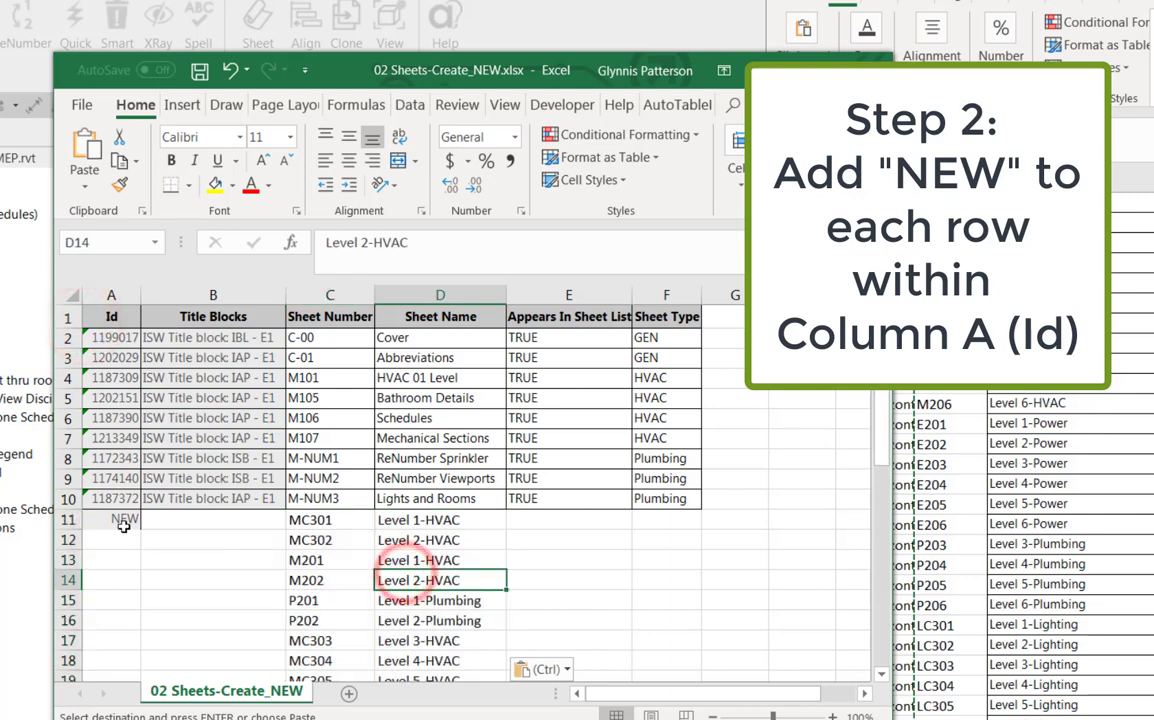
Fill NEW from cell A11 down the Id column for all the added sheet rows
{"action": "left_click", "coordinate": [118, 524]}
{"action": "left_click_drag", "start_coordinate": [140, 530], "coordinate": [124, 643]}
{"action": "scroll", "coordinate": [631, 578], "scroll_direction": "up", "scroll_amount": 3}
{"action": "scroll", "coordinate": [631, 578], "scroll_direction": "up", "scroll_amount": 5}
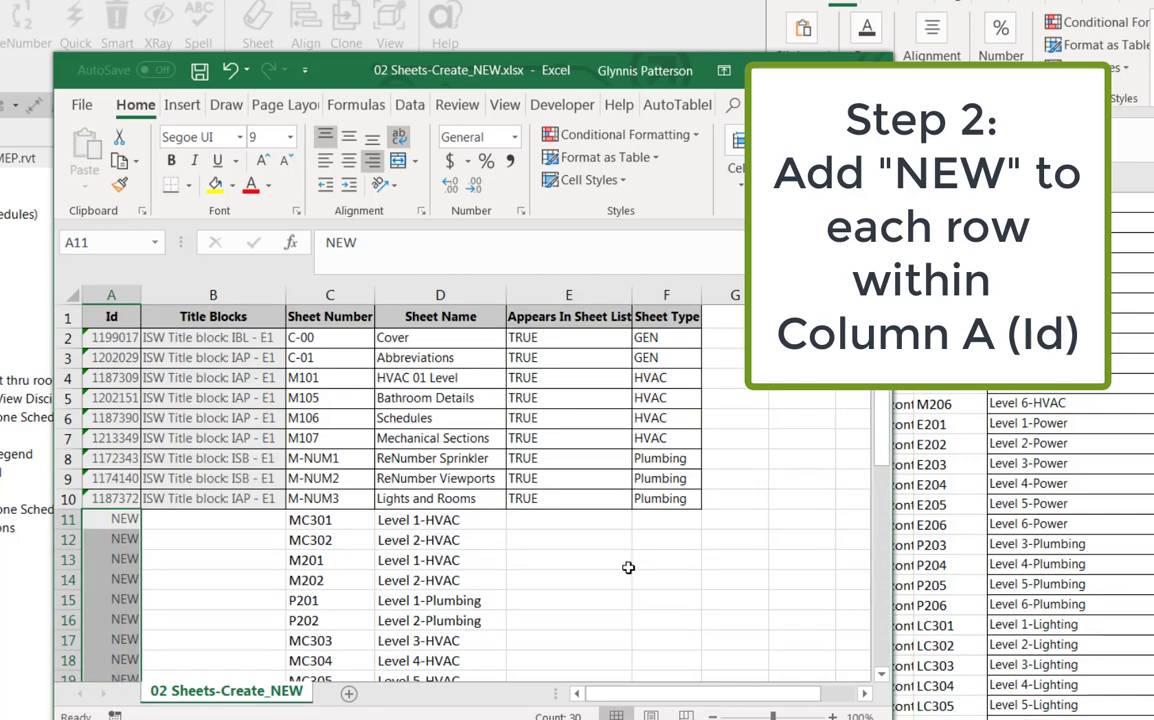
Copy TRUE from cell E10 into the Appears In Sheet List column for all the NEW rows
{"action": "left_click", "coordinate": [560, 497]}
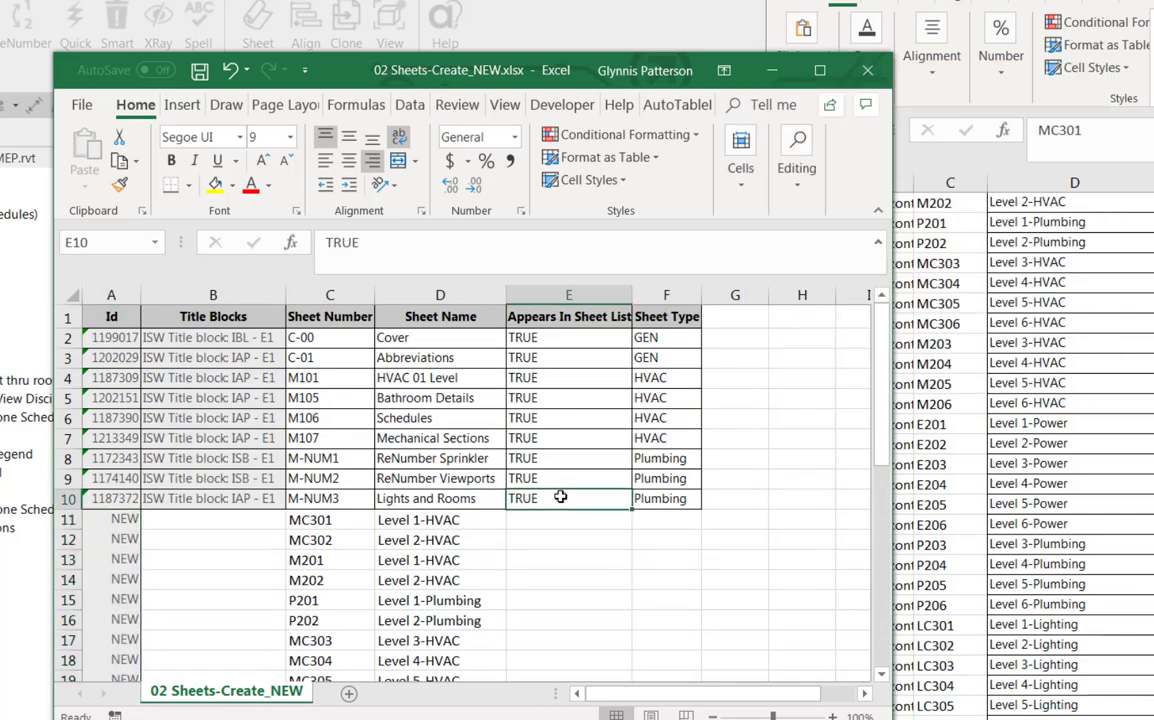
{"action": "key", "text": "ctrl+c"}
{"action": "left_click_drag", "start_coordinate": [560, 521], "coordinate": [546, 631]}
{"action": "key", "text": "ctrl+v"}
{"action": "scroll", "coordinate": [544, 616], "scroll_direction": "up", "scroll_amount": 7}
{"action": "scroll", "coordinate": [544, 616], "scroll_direction": "up", "scroll_amount": 1}
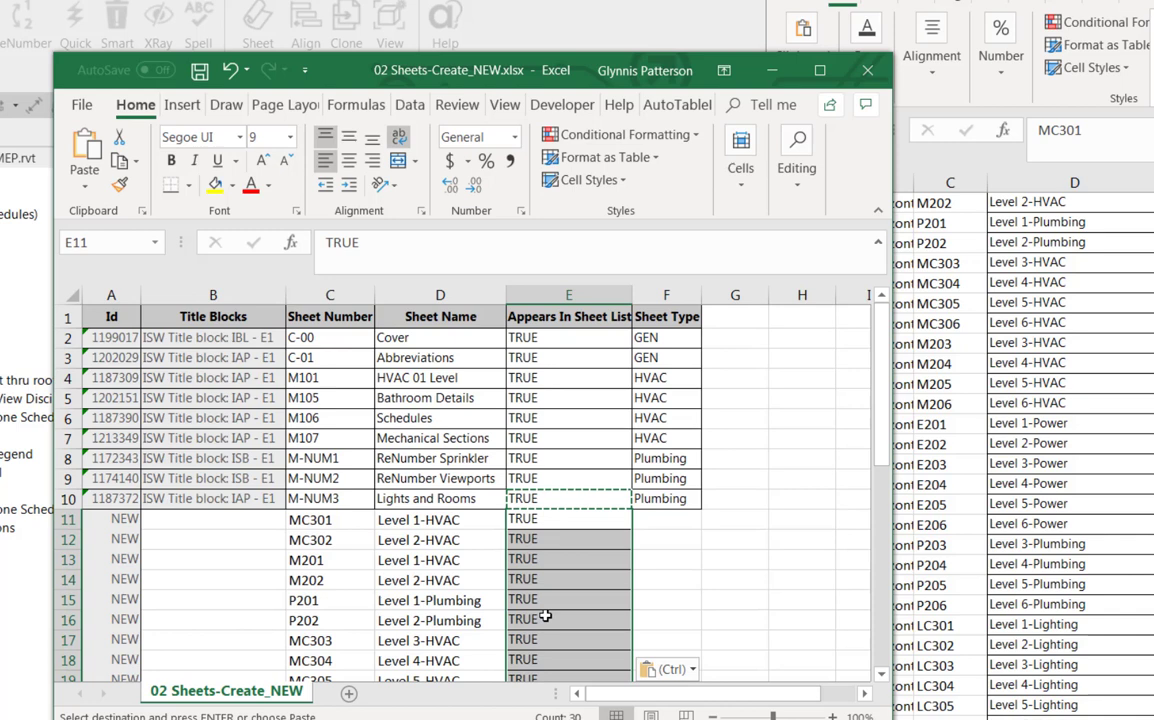
Copy the HVAC sheet type from cell F4 into F11:F14 for the first four new sheets
{"action": "left_click", "coordinate": [665, 378]}
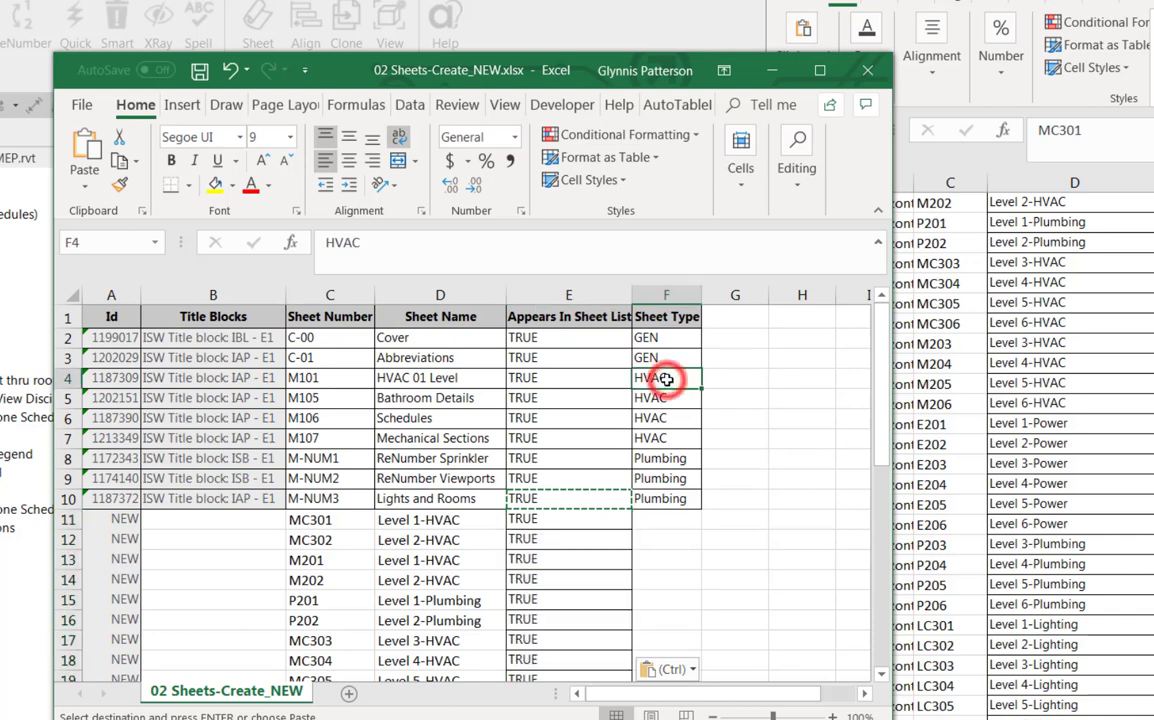
{"action": "key", "text": "ctrl+c"}
{"action": "left_click_drag", "start_coordinate": [646, 518], "coordinate": [653, 576]}
{"action": "key", "text": "ctrl+v"}
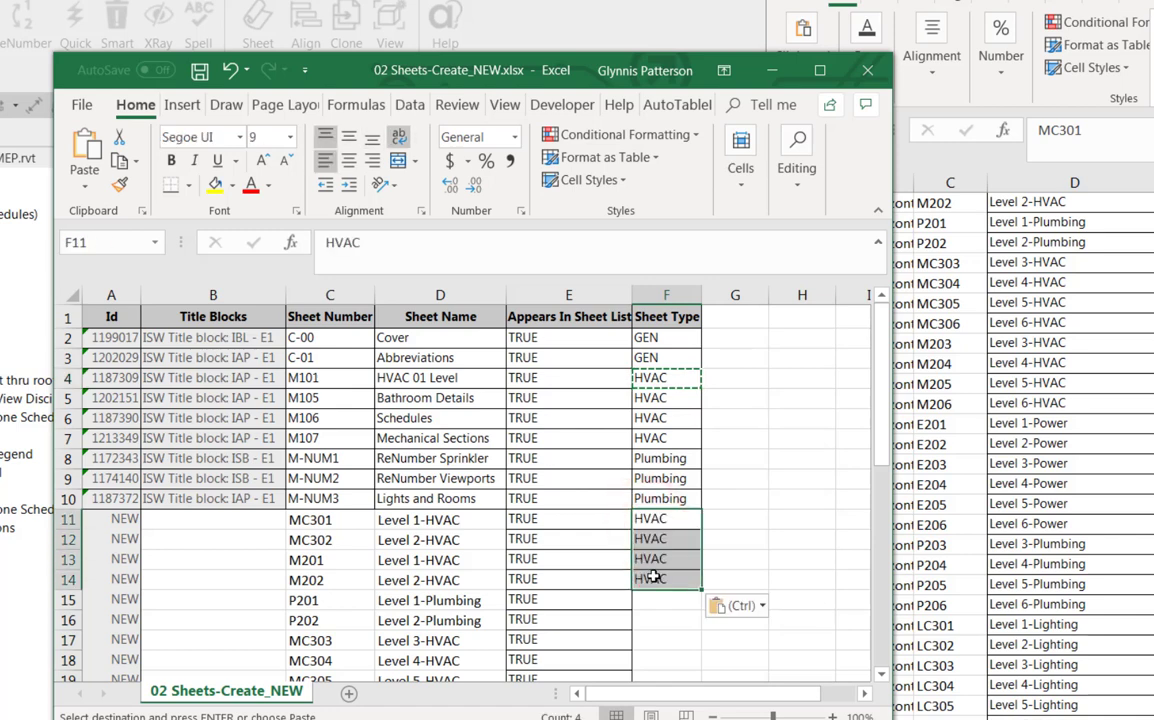
Copy the Plumbing sheet type from F8 into F15:F16 and the HVAC type from F14 into the HVAC sheet rows from F17 down
{"action": "left_click", "coordinate": [662, 459]}
{"action": "key", "text": "ctrl+c"}
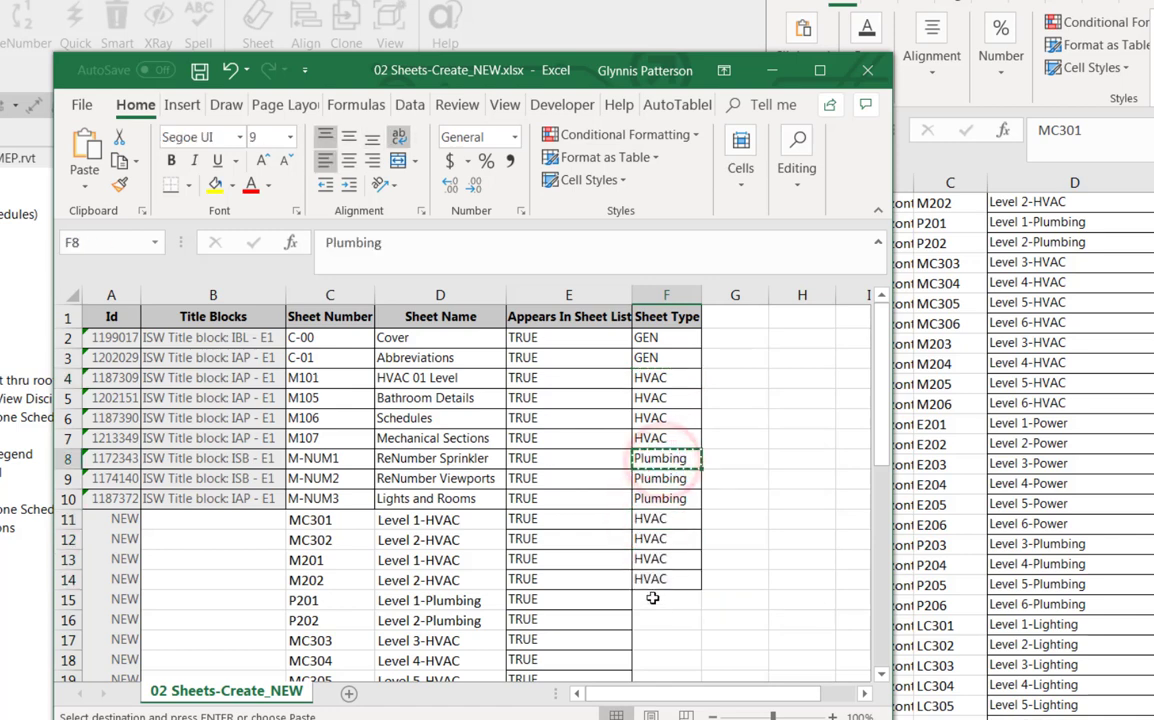
{"action": "mouse_move", "coordinate": [653, 600]}
{"action": "left_mouse_down"}
{"action": "mouse_move", "coordinate": [657, 652]}
{"action": "mouse_move", "coordinate": [653, 601]}
{"action": "mouse_move", "coordinate": [654, 620]}
{"action": "left_mouse_up"}
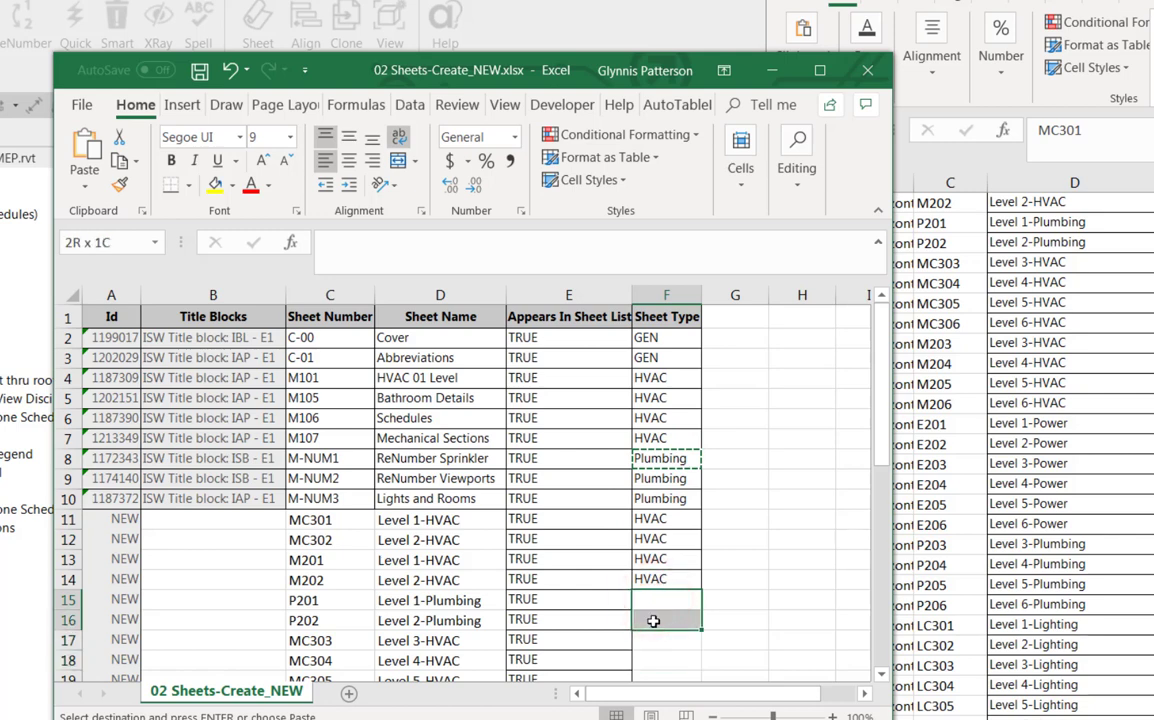
{"action": "key", "text": "ctrl+v"}
{"action": "left_click", "coordinate": [652, 578]}
{"action": "key", "text": "ctrl+c"}
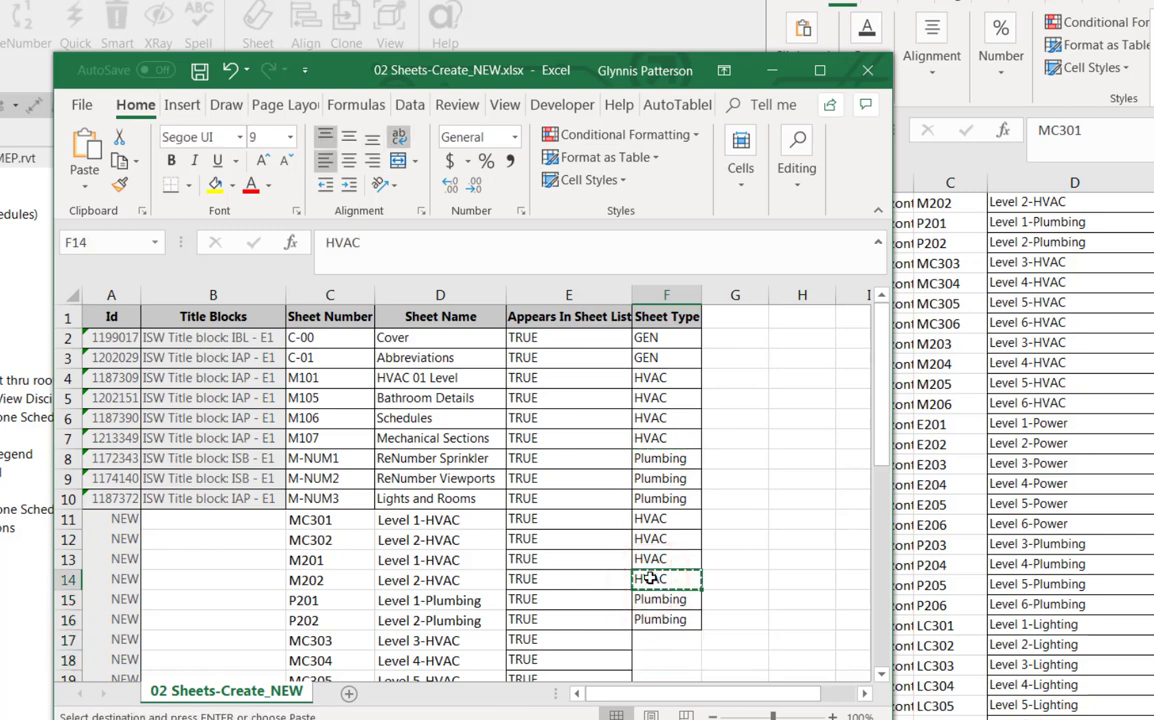
{"action": "key", "text": "ctrl+v"}
Leave the Title Blocks cells from B11 down empty for placeholder sheets and save the workbook
{"action": "left_click", "coordinate": [228, 559]}
{"action": "left_click", "coordinate": [228, 518]}
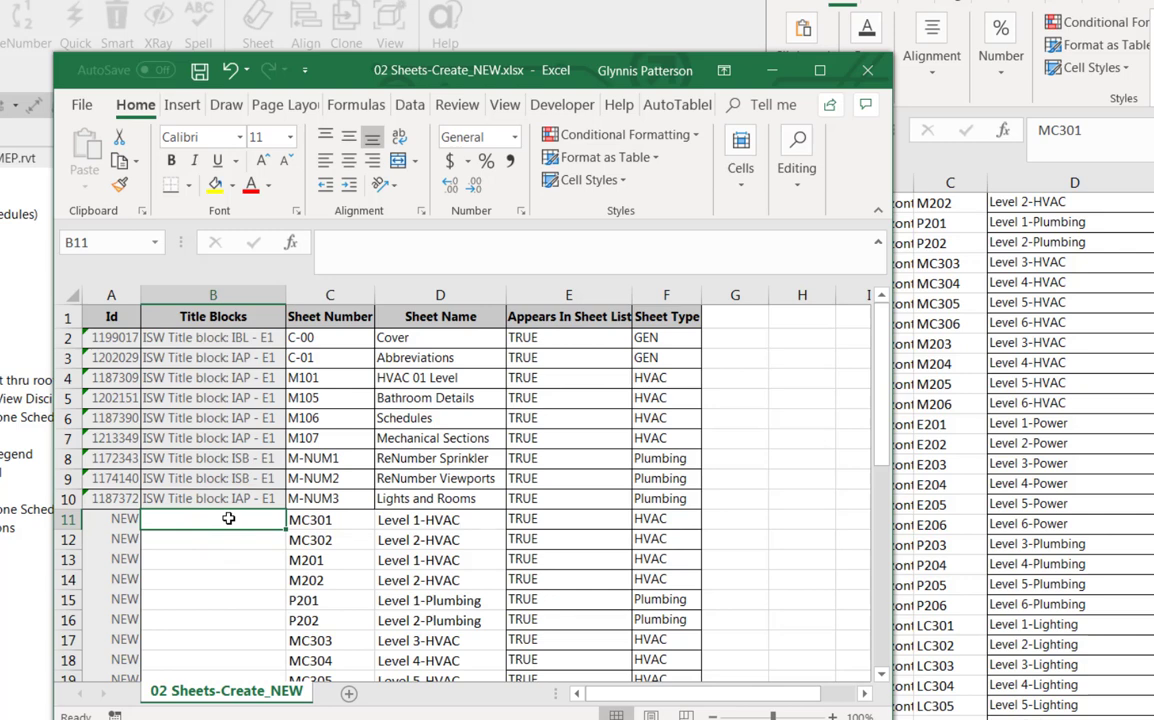
{"action": "left_click", "coordinate": [199, 70]}
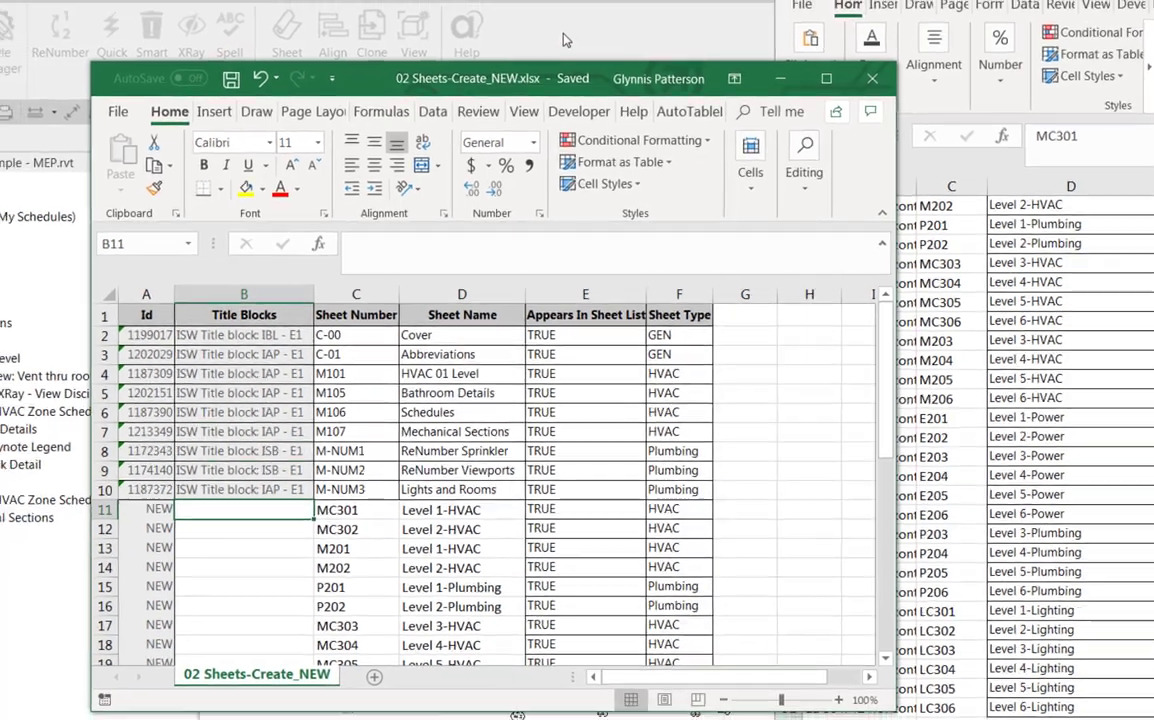
Switch to Revit and import 02 Sheets-Create_NEW.xlsx through the BIMLink link to create the placeholder sheets, closing BIMLink when done
{"action": "left_click", "coordinate": [624, 68]}
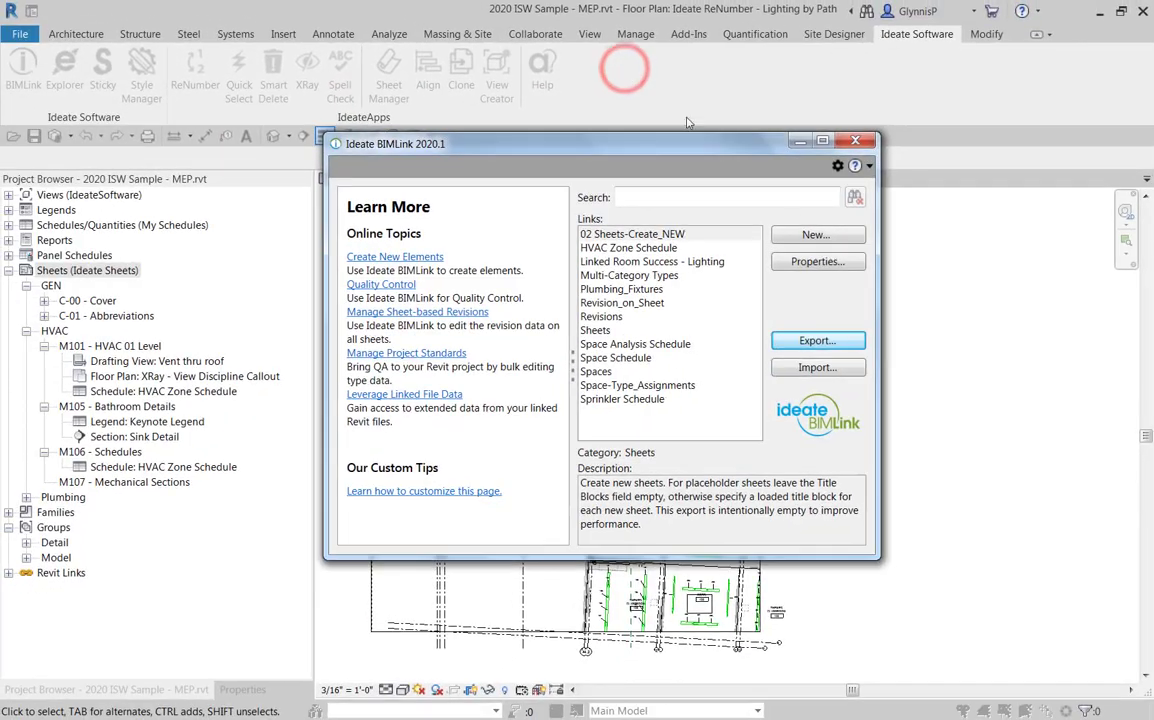
{"action": "left_click", "coordinate": [815, 367]}
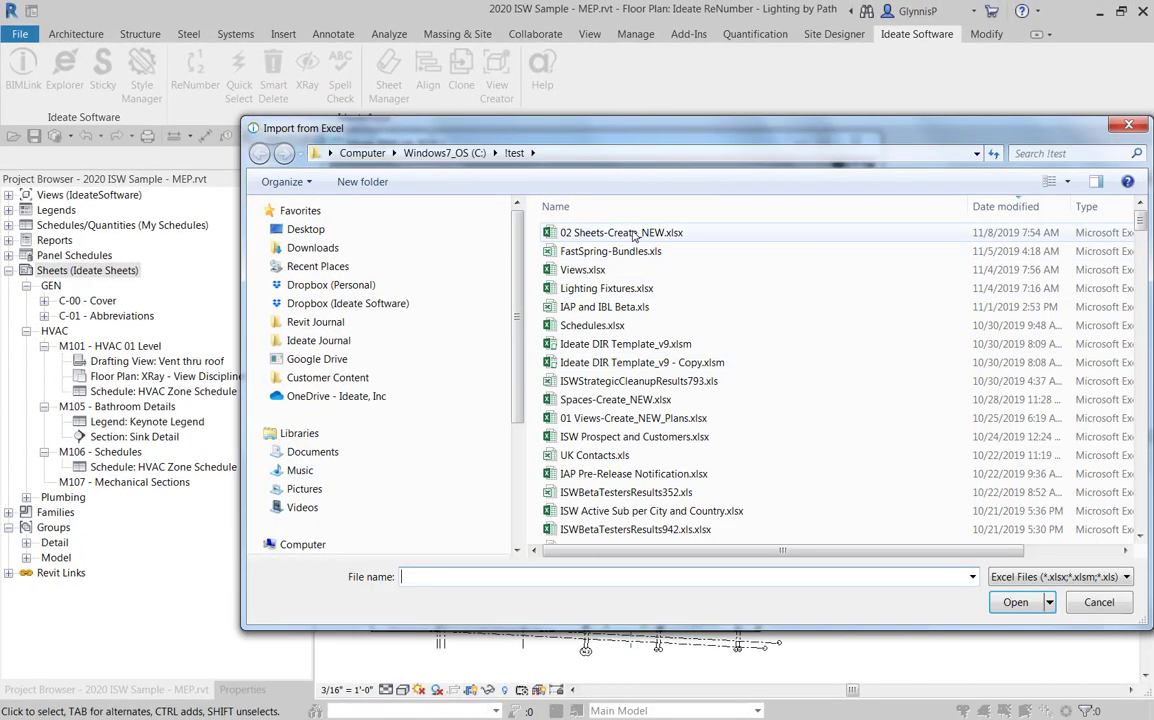
{"action": "left_click", "coordinate": [633, 234]}
{"action": "left_click", "coordinate": [1013, 601]}
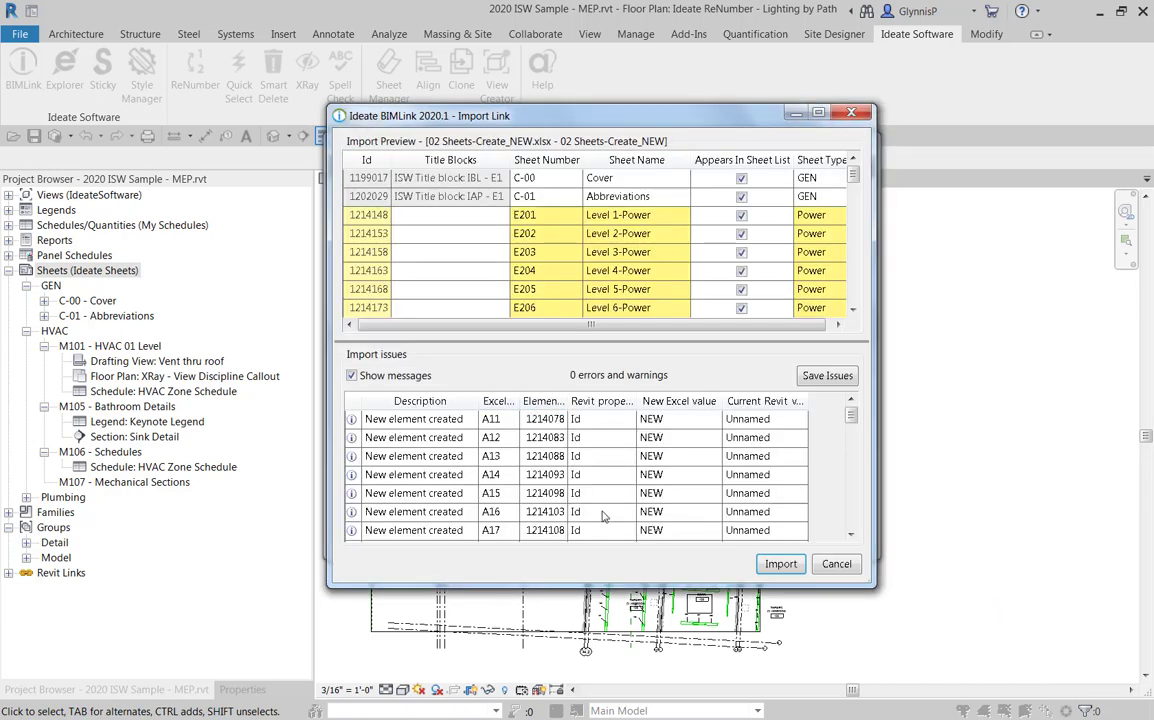
{"action": "left_click", "coordinate": [781, 566]}
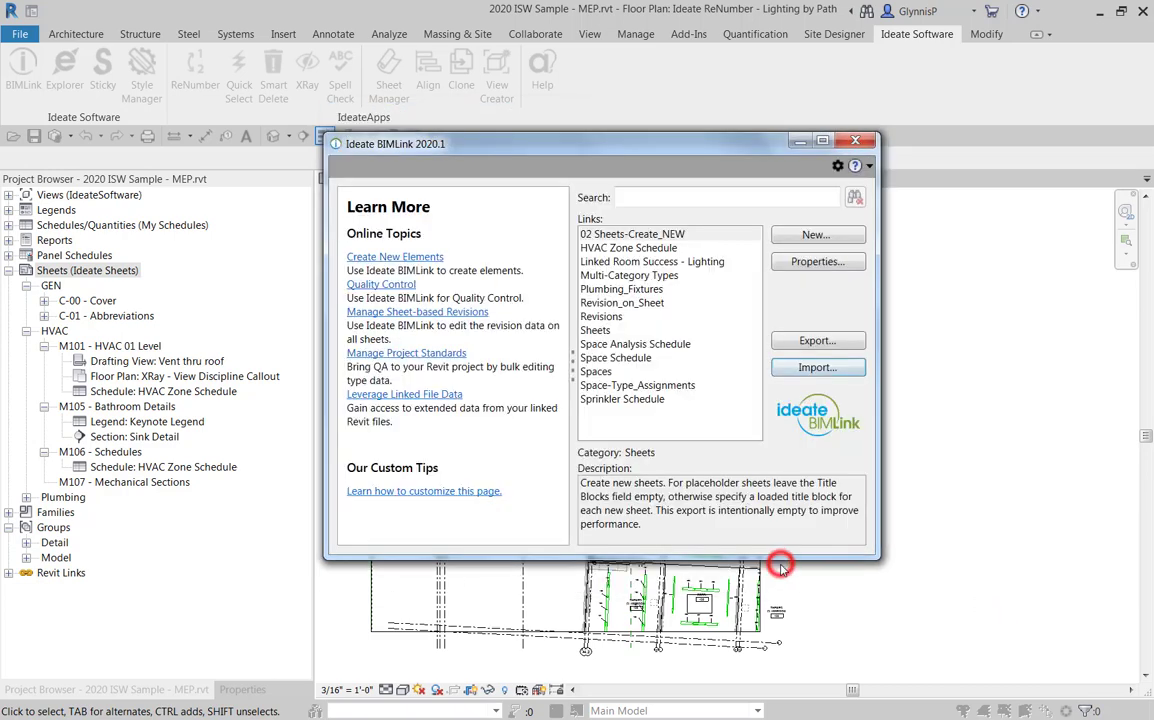
{"action": "left_click", "coordinate": [857, 140]}
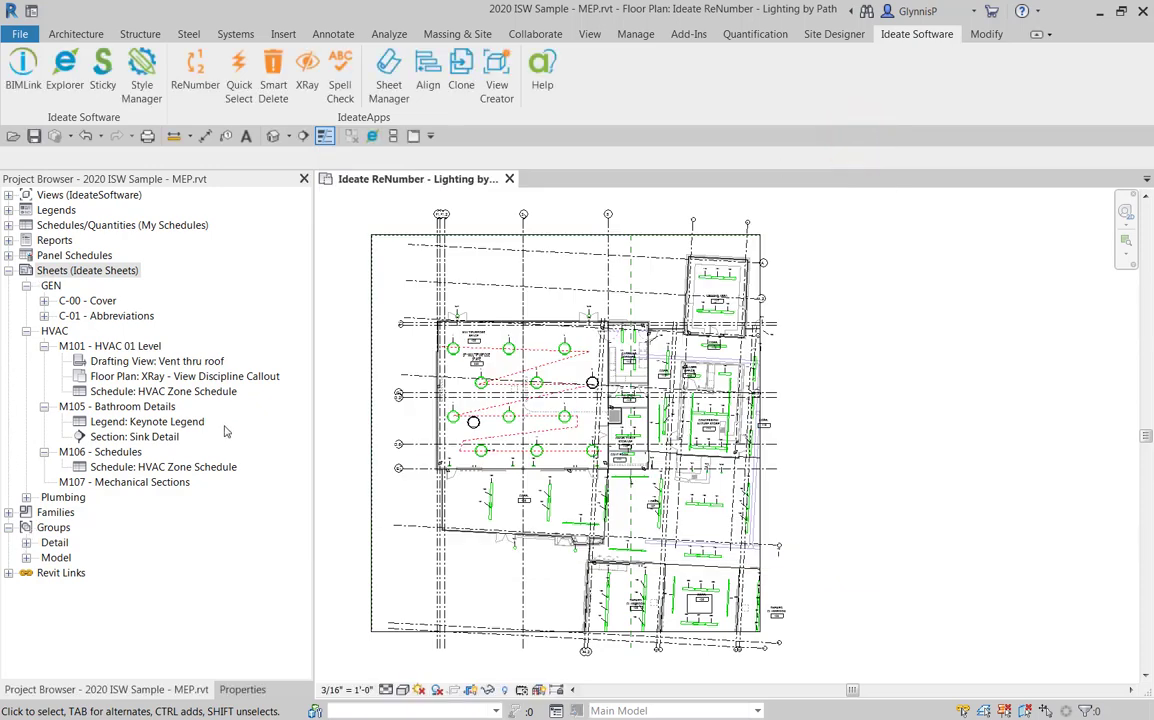
Check the list of placeholder sheets in the New Sheet dialog without creating a sheet
{"action": "left_click", "coordinate": [590, 34]}
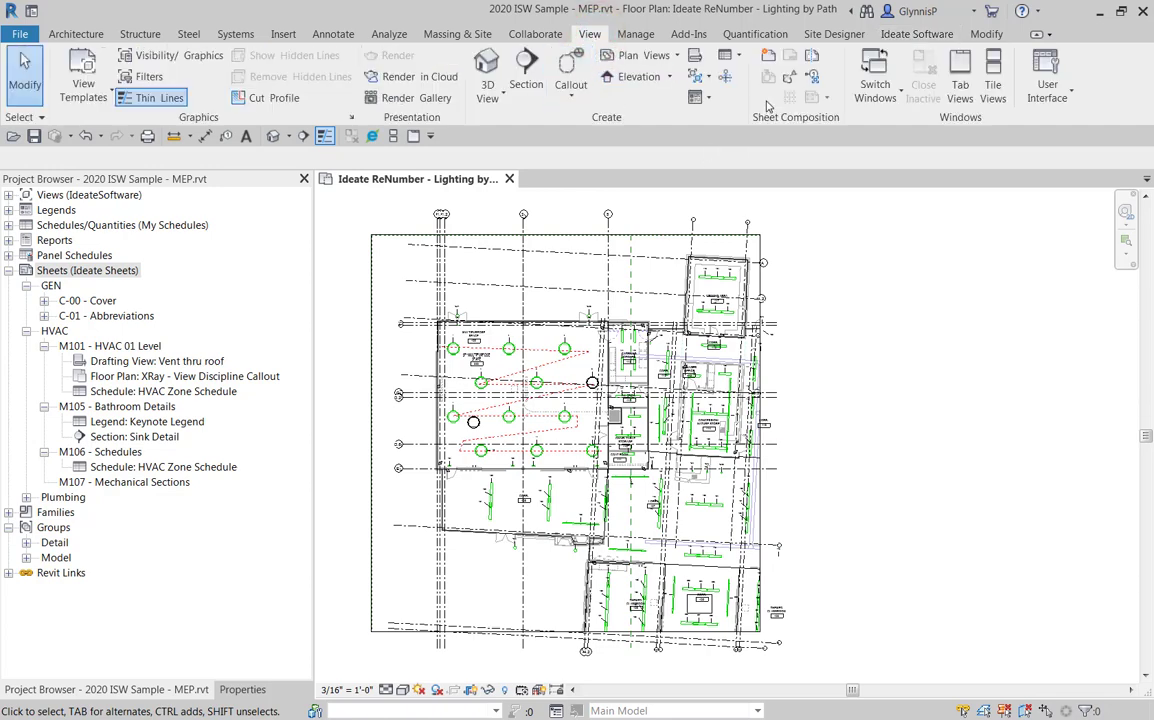
{"action": "left_click", "coordinate": [768, 60]}
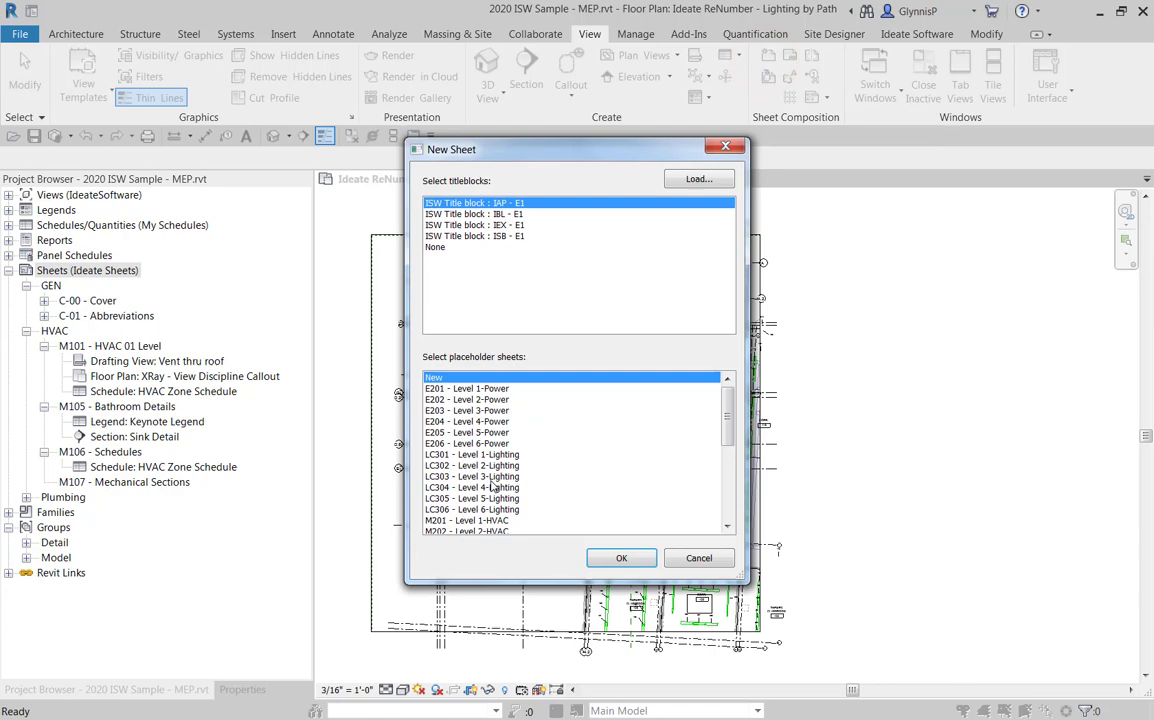
{"action": "left_click", "coordinate": [699, 558]}
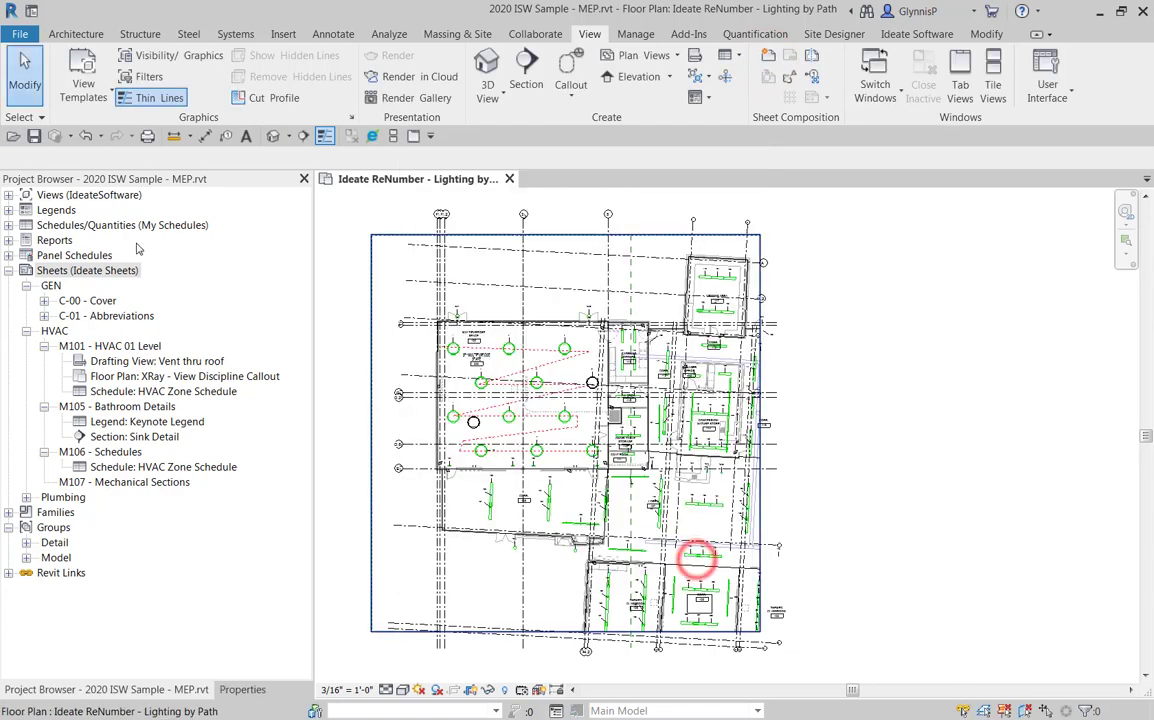
Undo the import of the placeholder sheets and return to the Ideate Software tools
{"action": "left_click", "coordinate": [85, 137]}
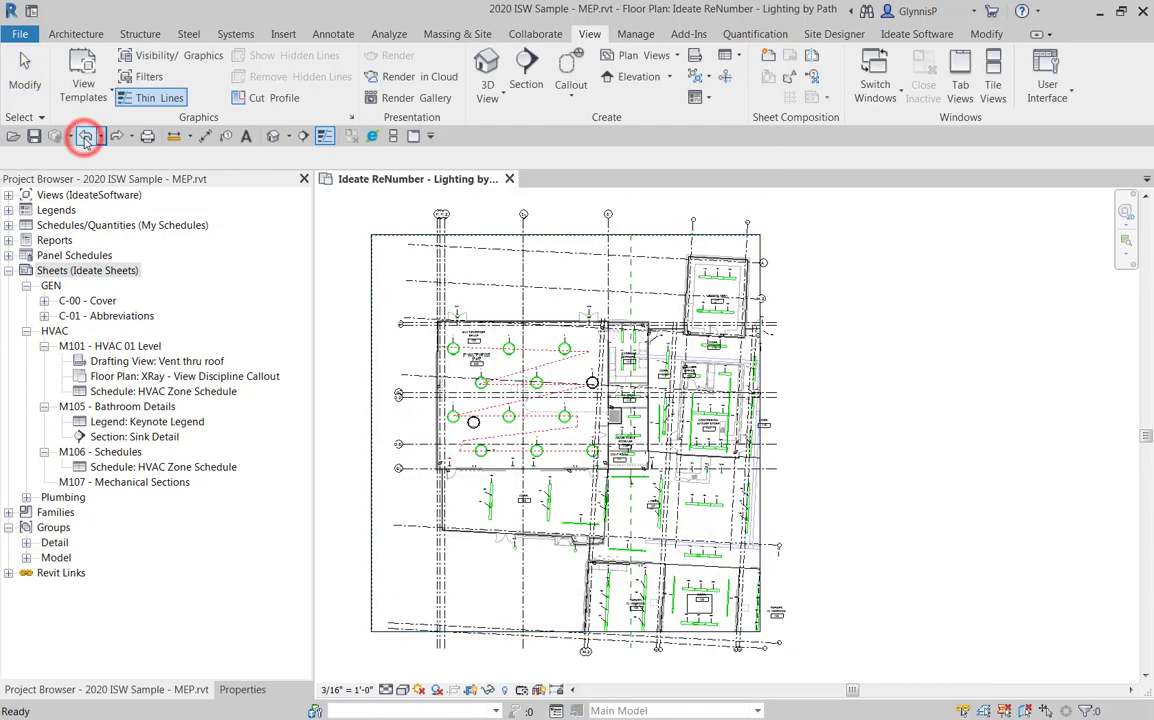
{"action": "left_click", "coordinate": [912, 34]}
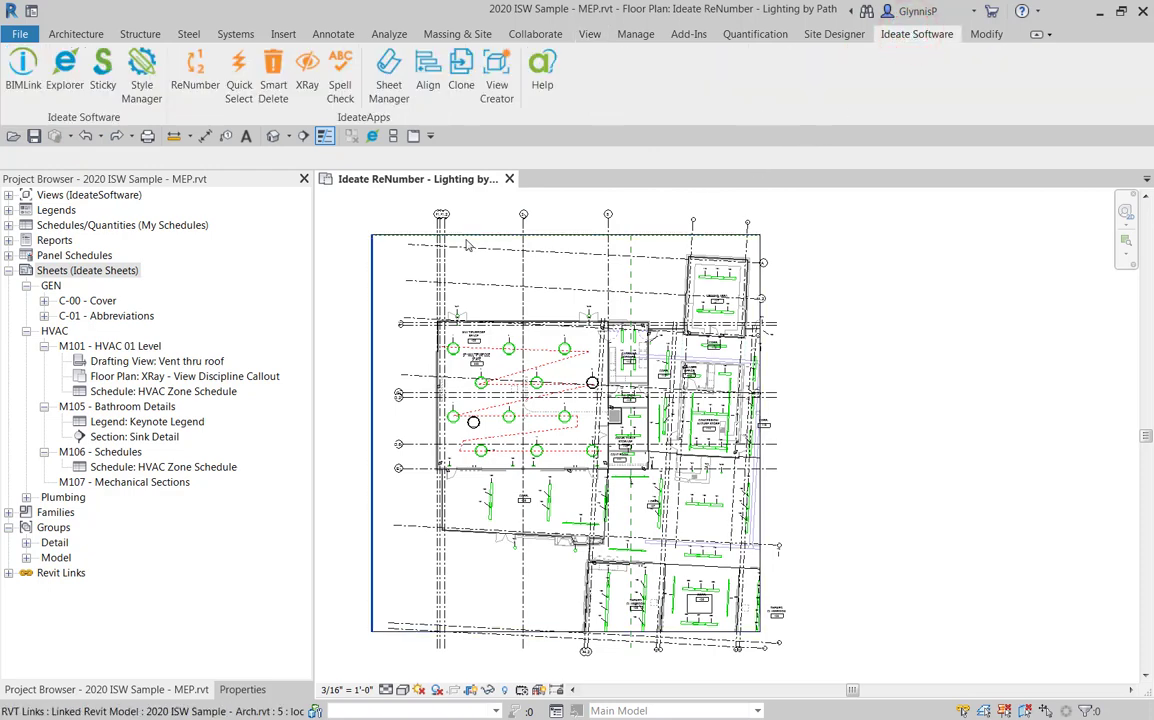
Switch to the 02 Sheets-Create_NEW workbook in Excel, copy title block IBL - E1 from B2 into B11:B40, and save the file
{"action": "key", "text": "alt+Tab"}
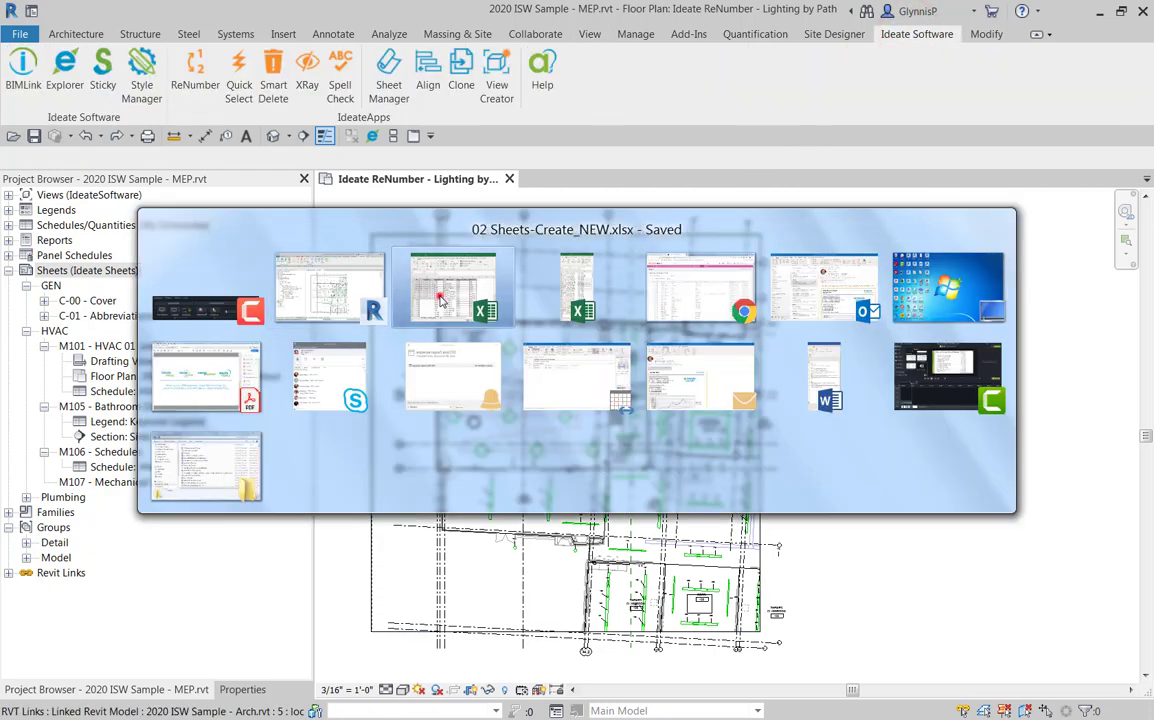
{"action": "left_click", "coordinate": [447, 291]}
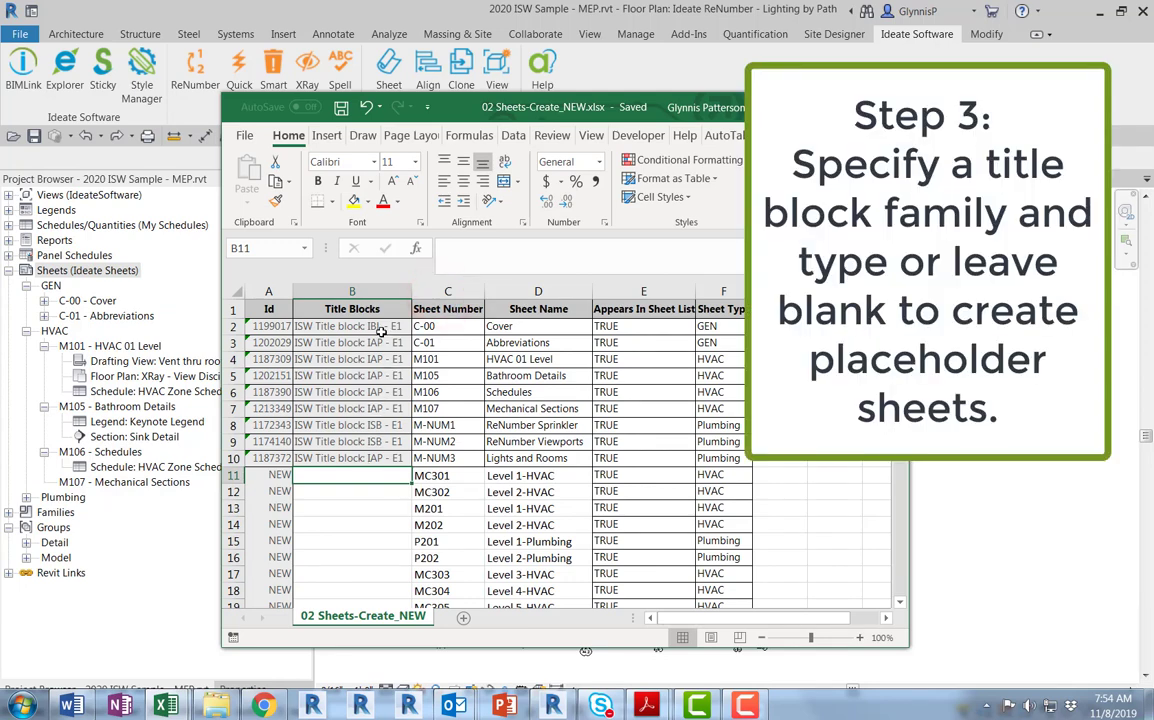
{"action": "left_click", "coordinate": [380, 330]}
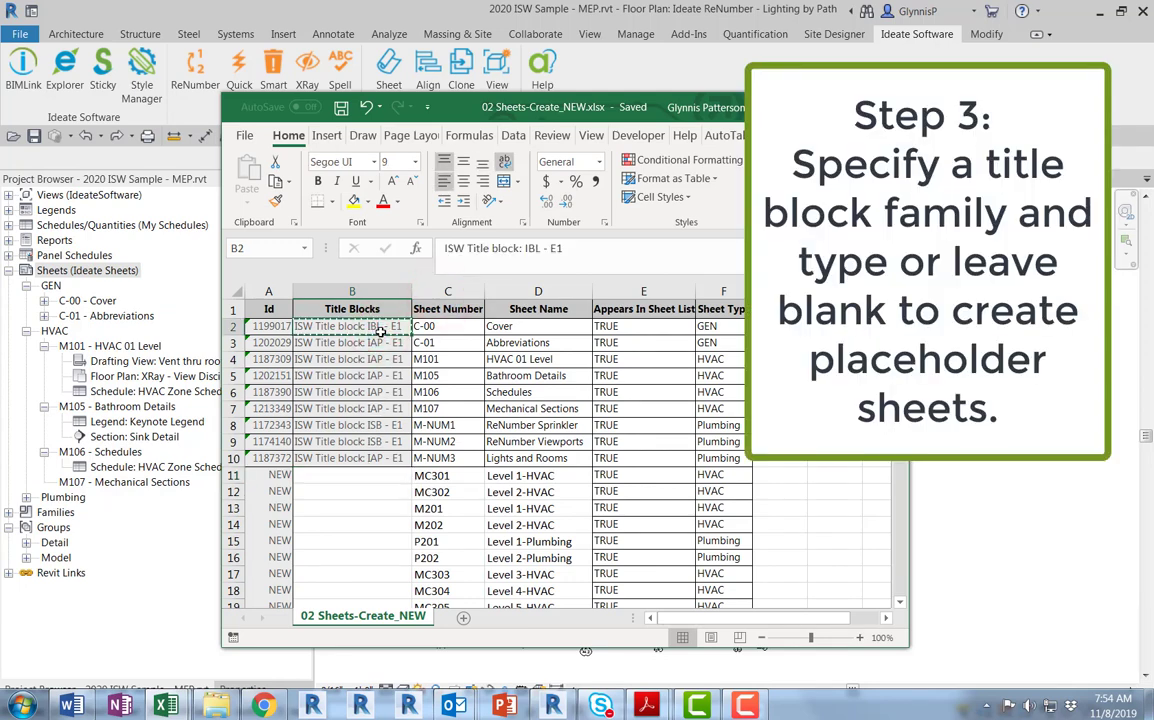
{"action": "key", "text": "ctrl+c"}
{"action": "left_click_drag", "start_coordinate": [309, 476], "coordinate": [379, 638]}
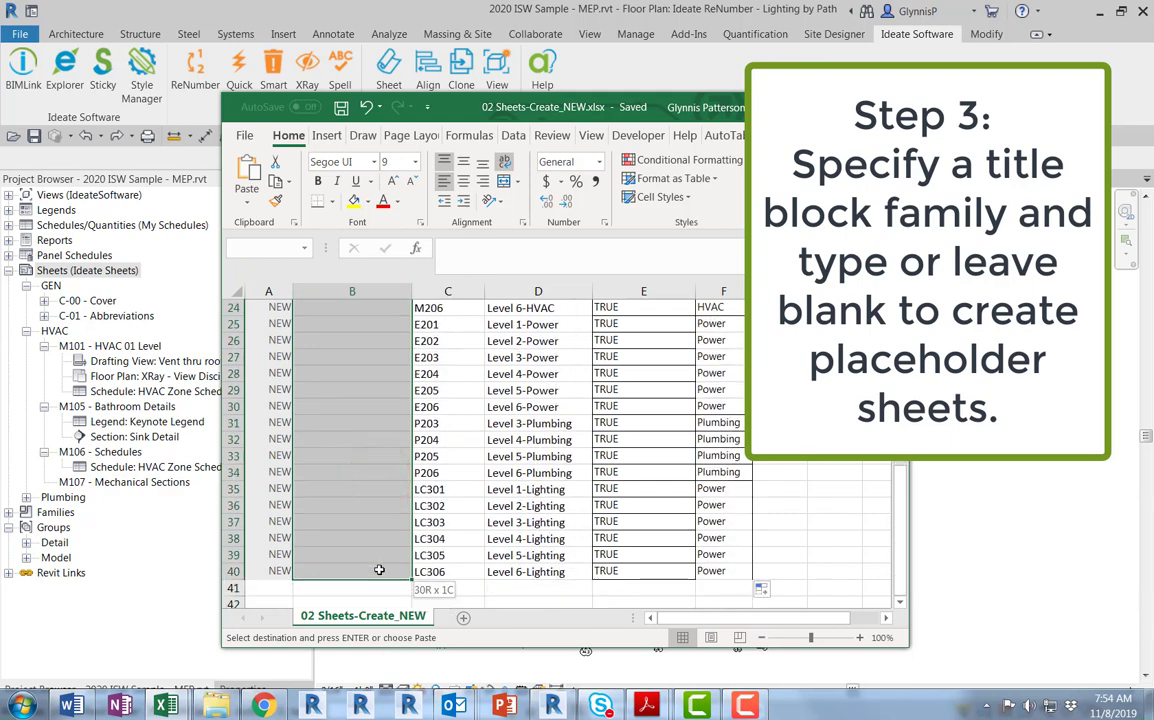
{"action": "key", "text": "ctrl+v"}
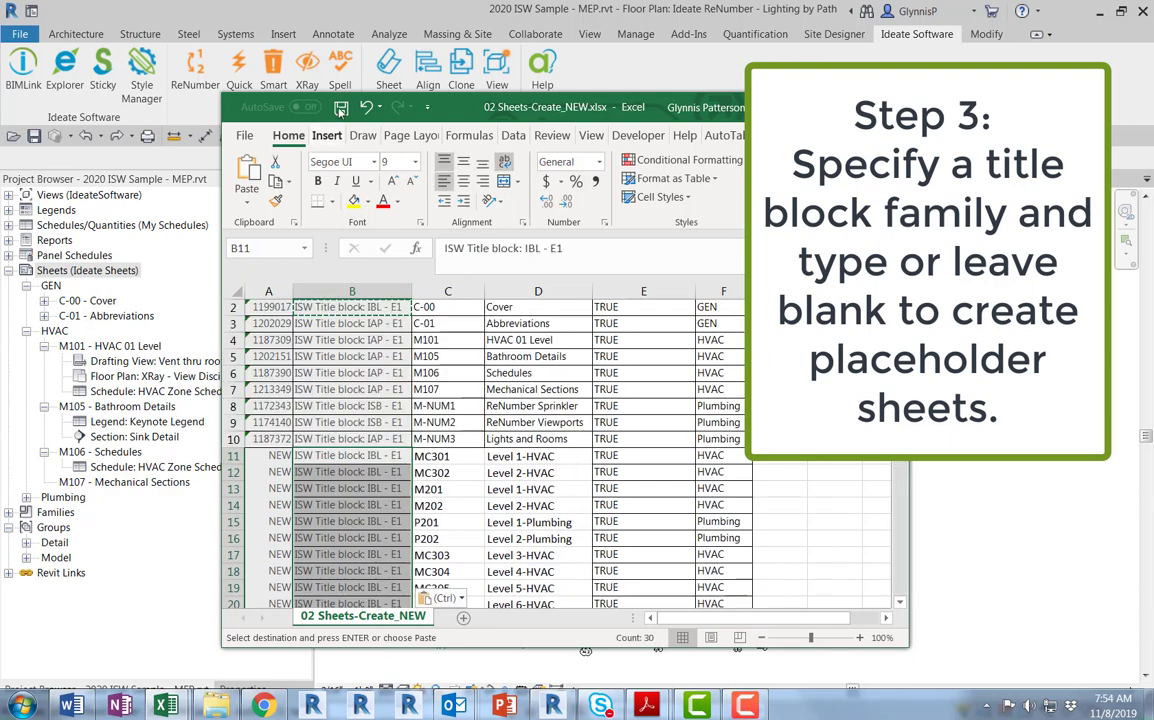
{"action": "left_click", "coordinate": [340, 107]}
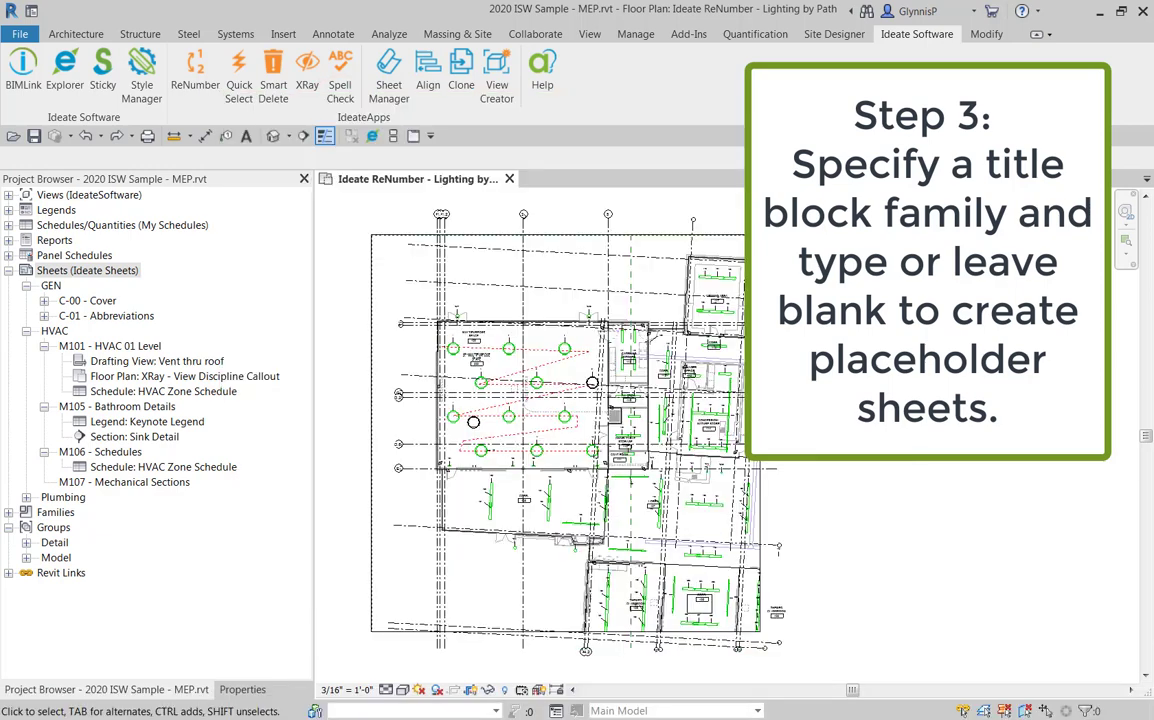
Switch to Revit and import the updated 02 Sheets-Create_NEW.xlsx with BIMLink to create the new titled sheets, closing BIMLink when done
{"action": "left_click", "coordinate": [958, 283]}
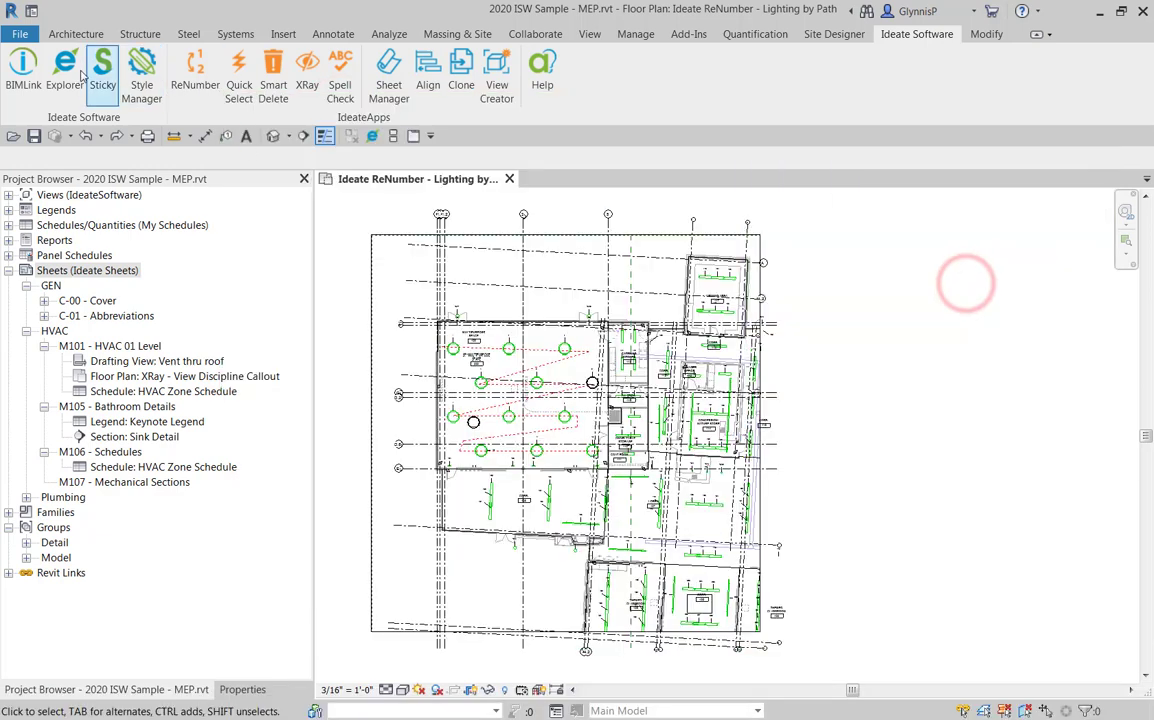
{"action": "left_click", "coordinate": [30, 68]}
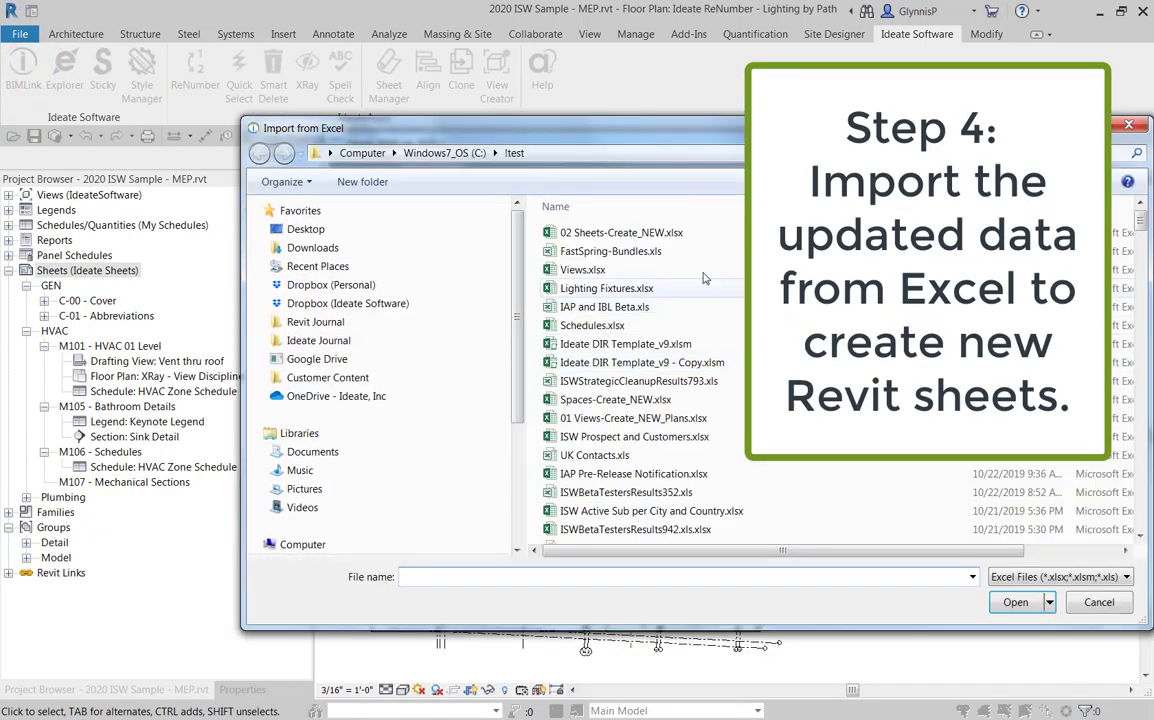
{"action": "left_click", "coordinate": [650, 232]}
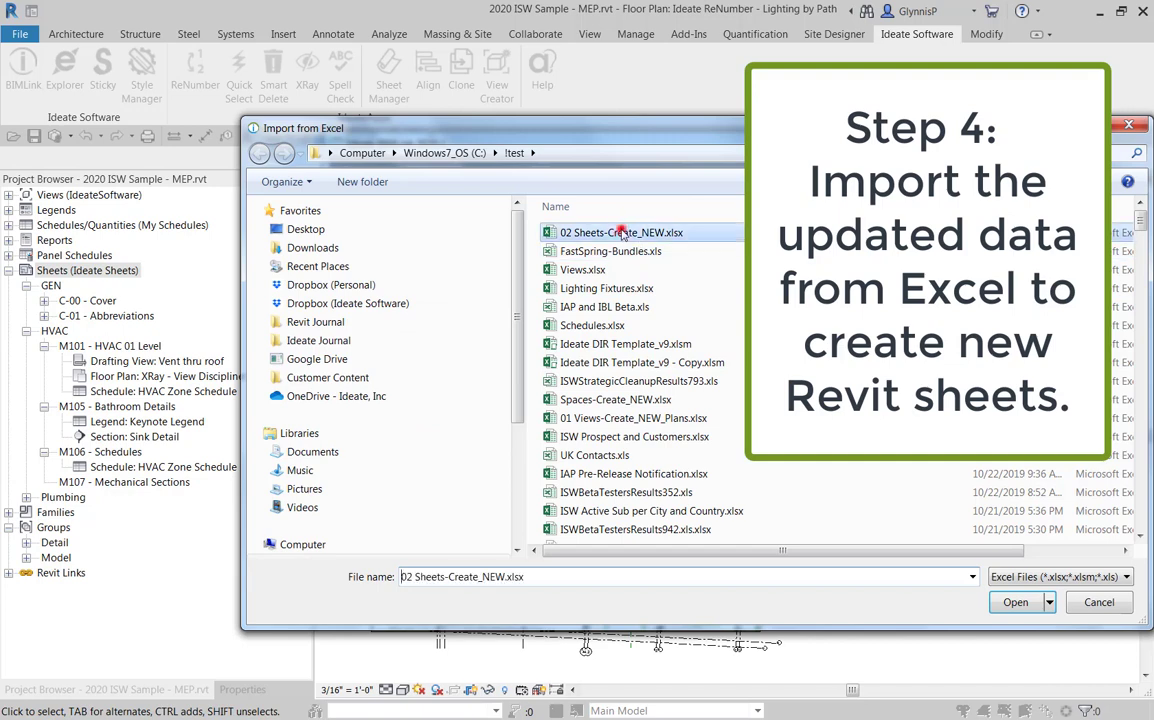
{"action": "left_click", "coordinate": [1015, 602]}
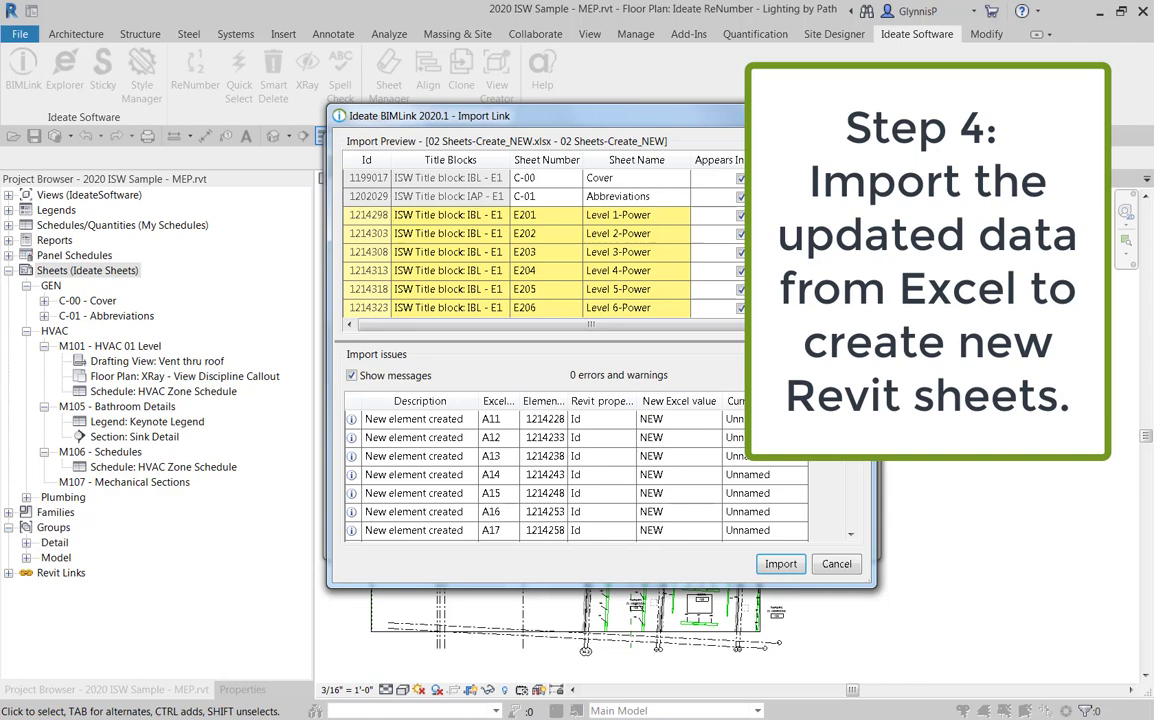
{"action": "left_click", "coordinate": [786, 564]}
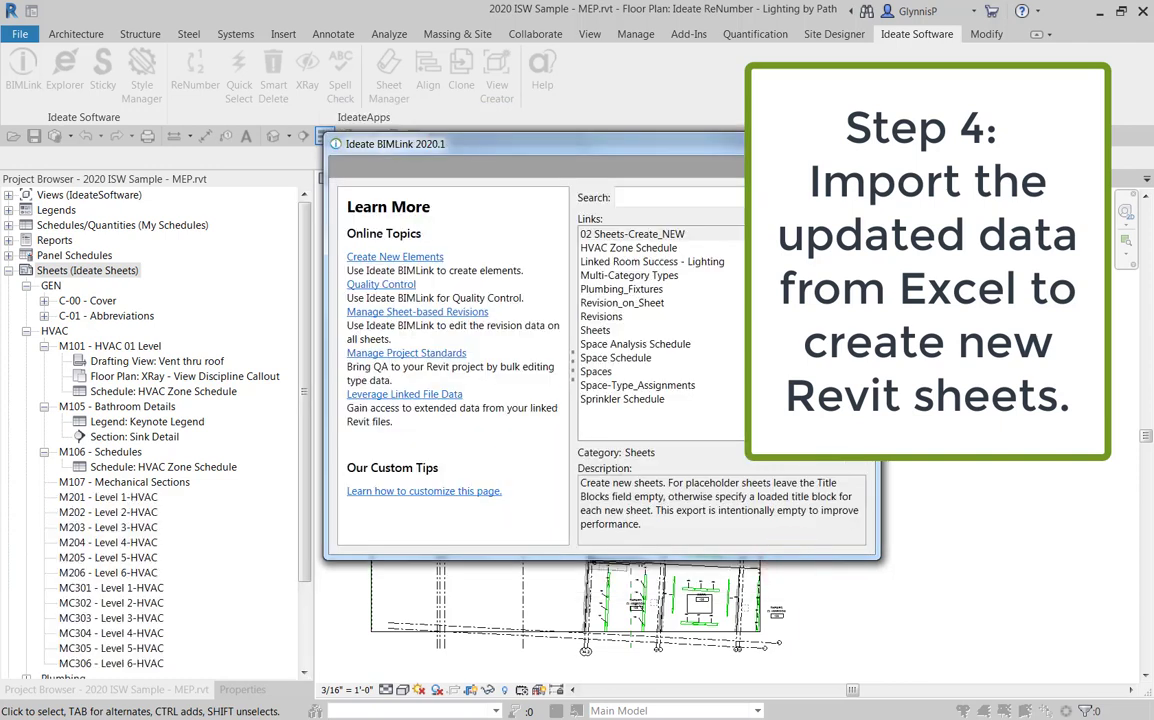
{"action": "key", "text": "Escape"}
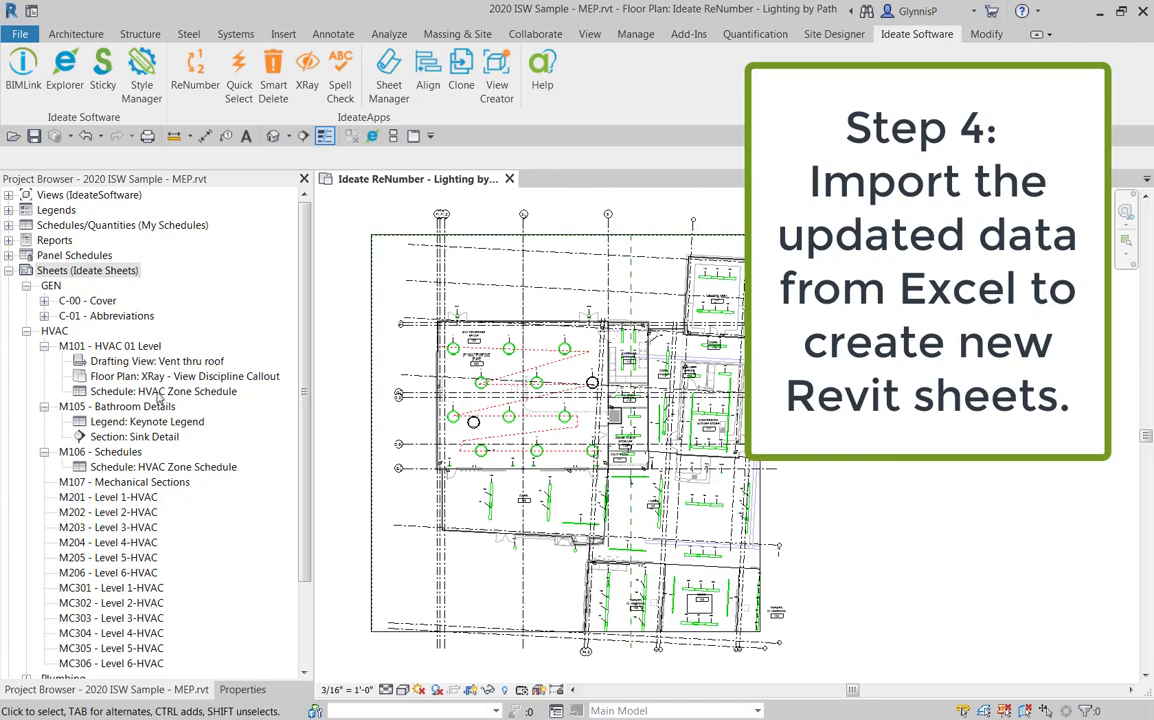
Review the new sheets in the Project Browser, collapsing the HVAC group and expanding the Power and Plumbing groups
{"action": "left_click", "coordinate": [134, 496]}
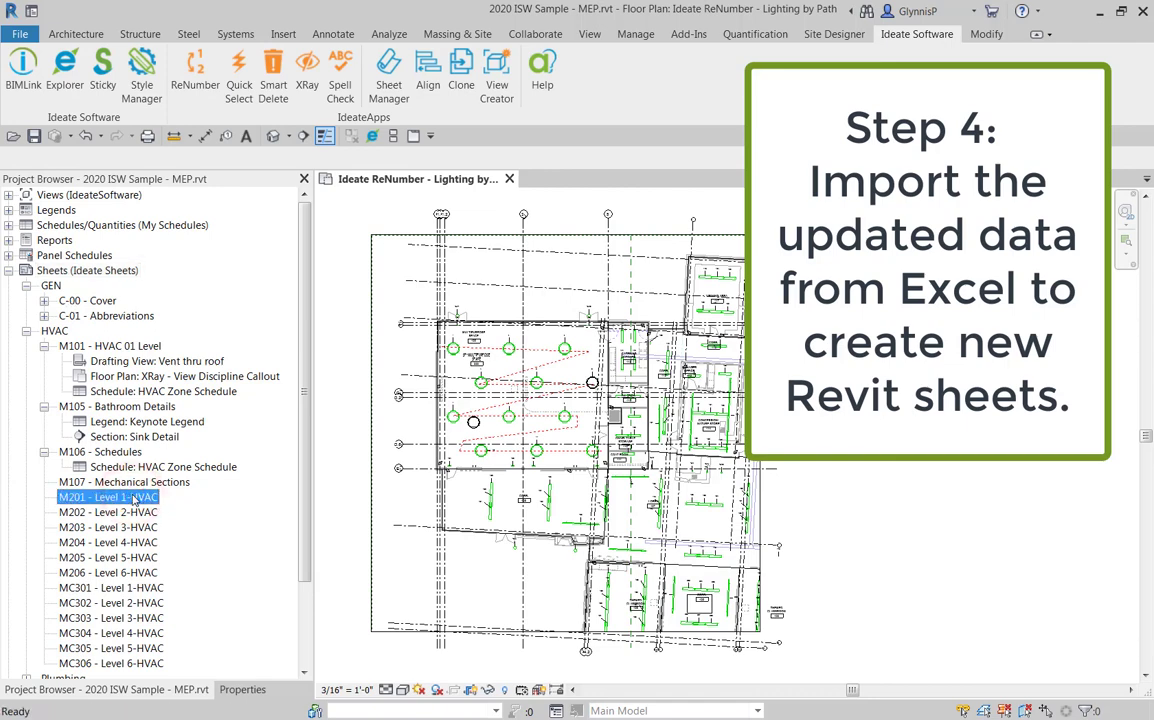
{"action": "left_click", "coordinate": [26, 331]}
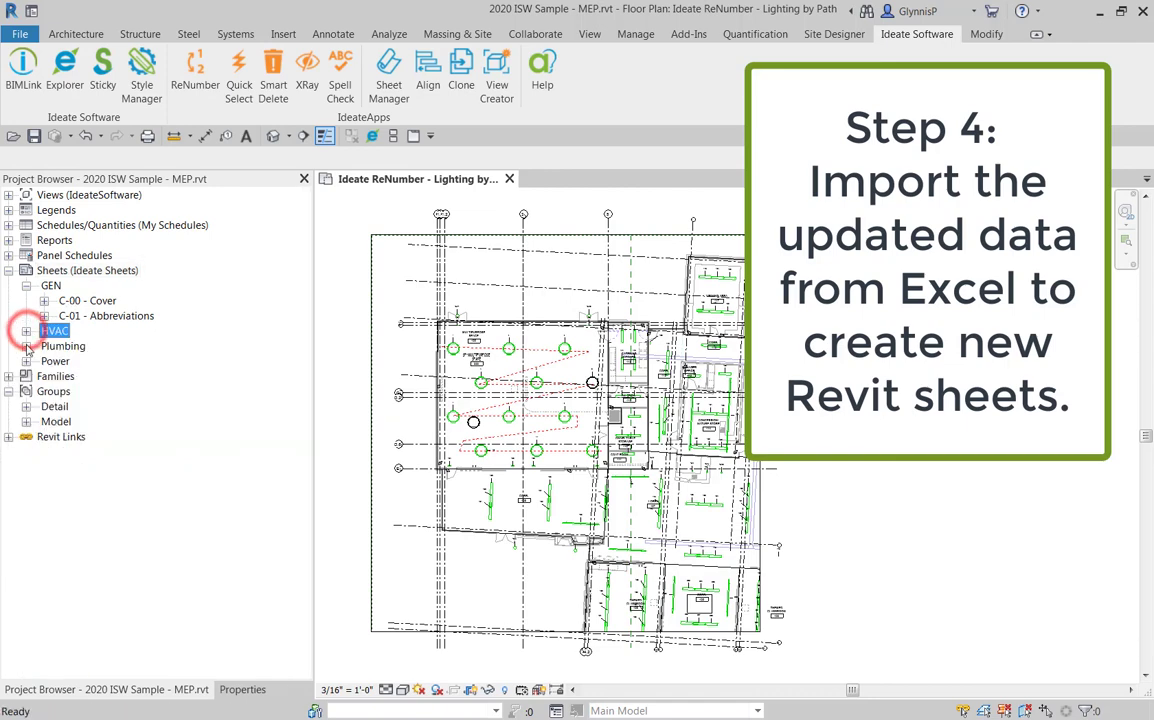
{"action": "left_click", "coordinate": [26, 361]}
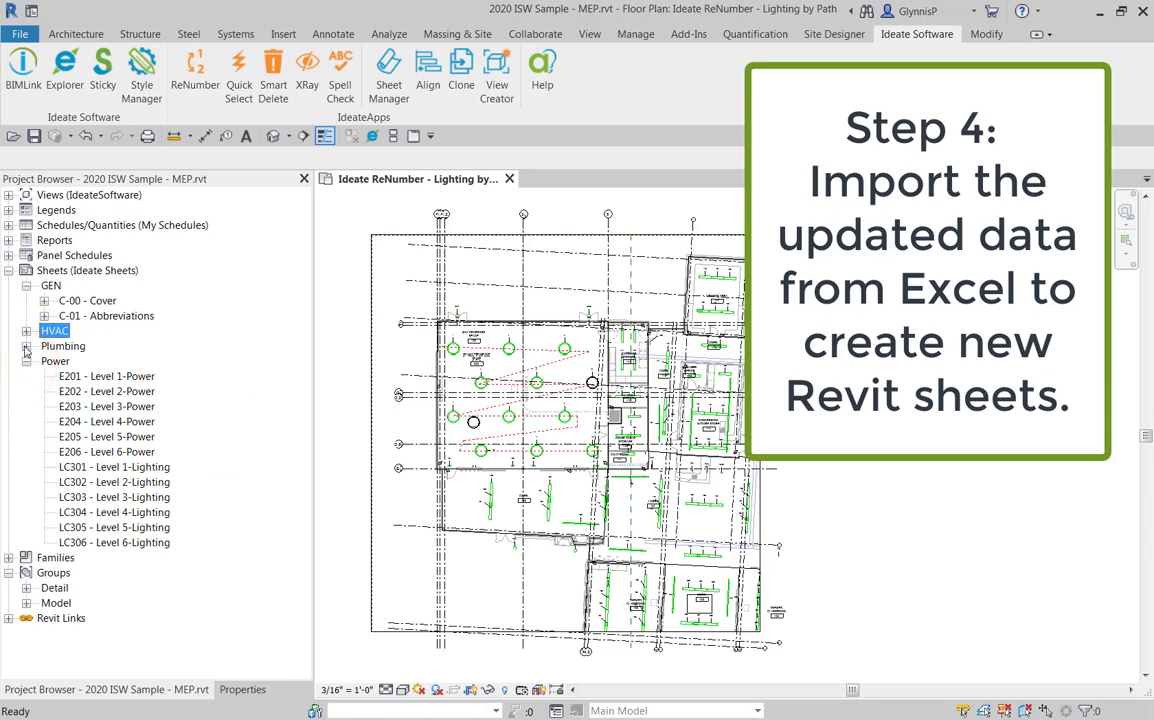
{"action": "left_click", "coordinate": [26, 346]}
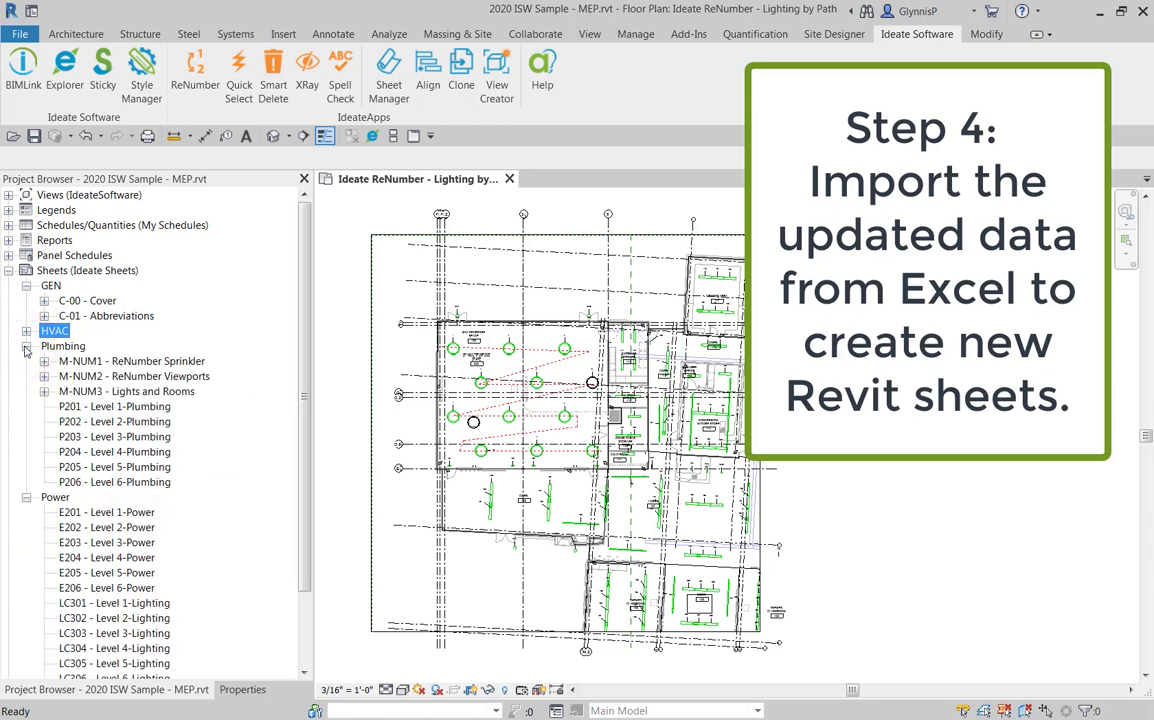